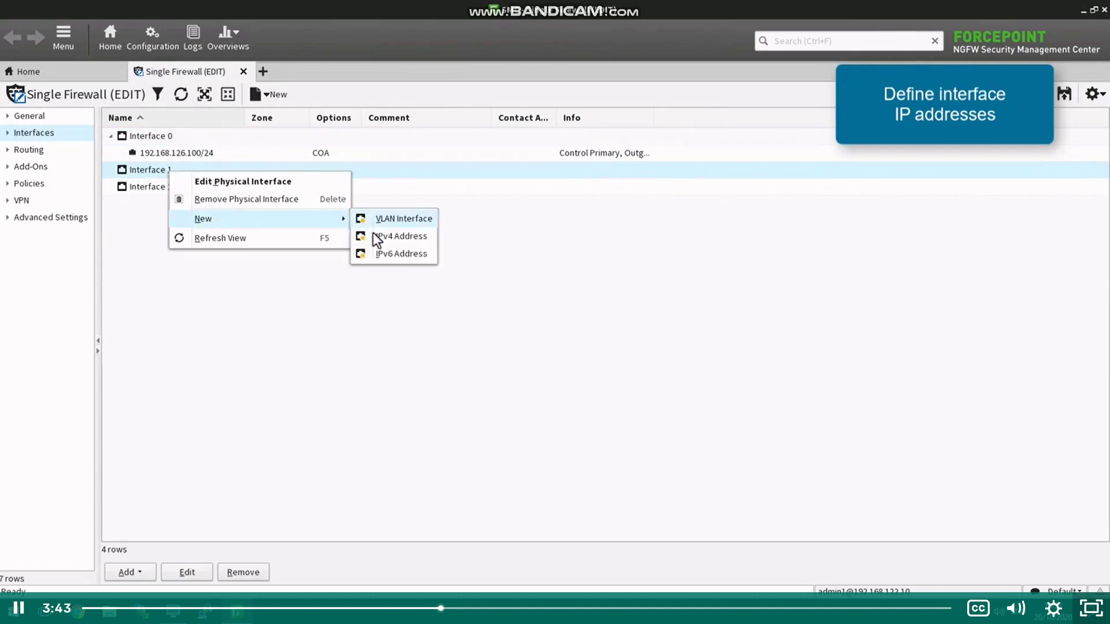
Step: Give Interface 1 the IPv4 address 192.168.127.100 with an auto-filled /24 netmask
type(".168.127.100")
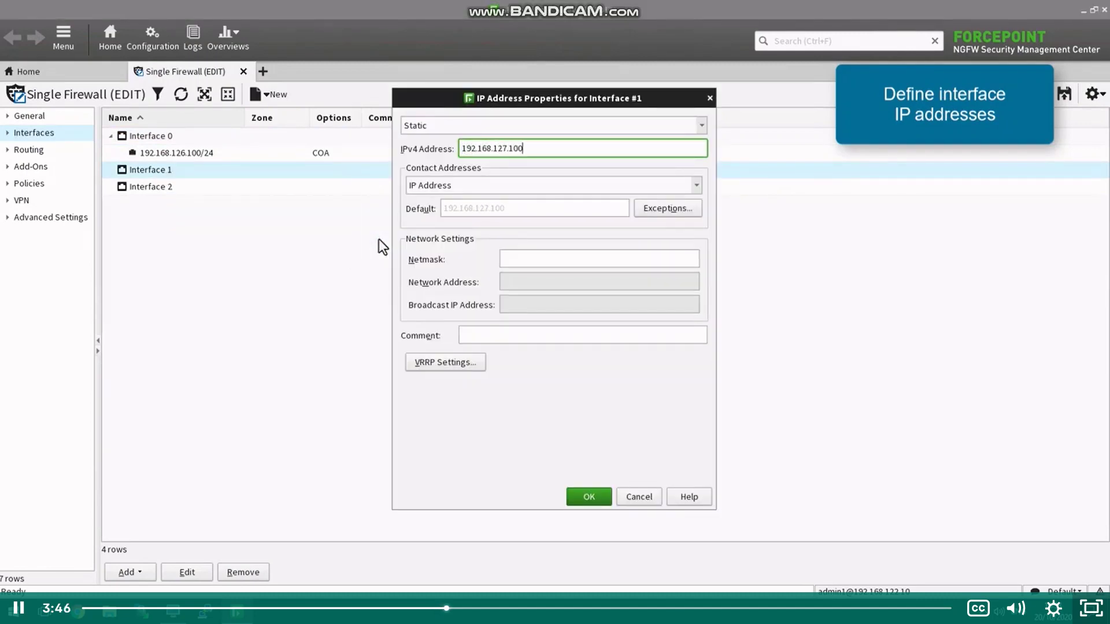
key("Tab")
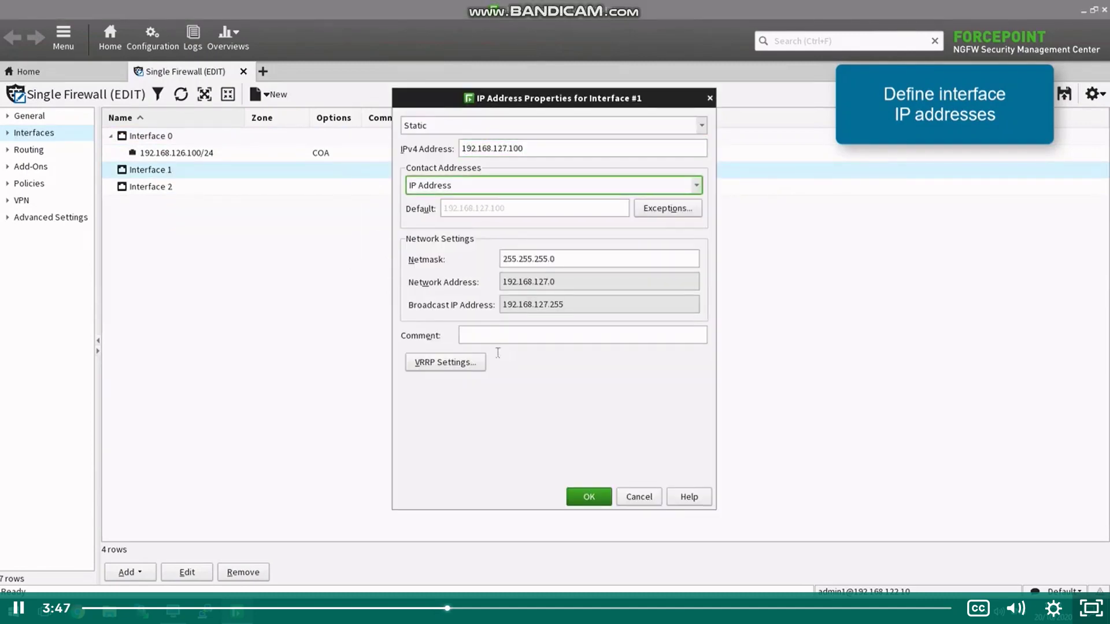
left_click(589, 496)
Step: Add the IPv4 address 192.168.3.1/24 to Interface 2
left_click(169, 186)
right_click(169, 187)
mouse_move(253, 232)
left_click(393, 250)
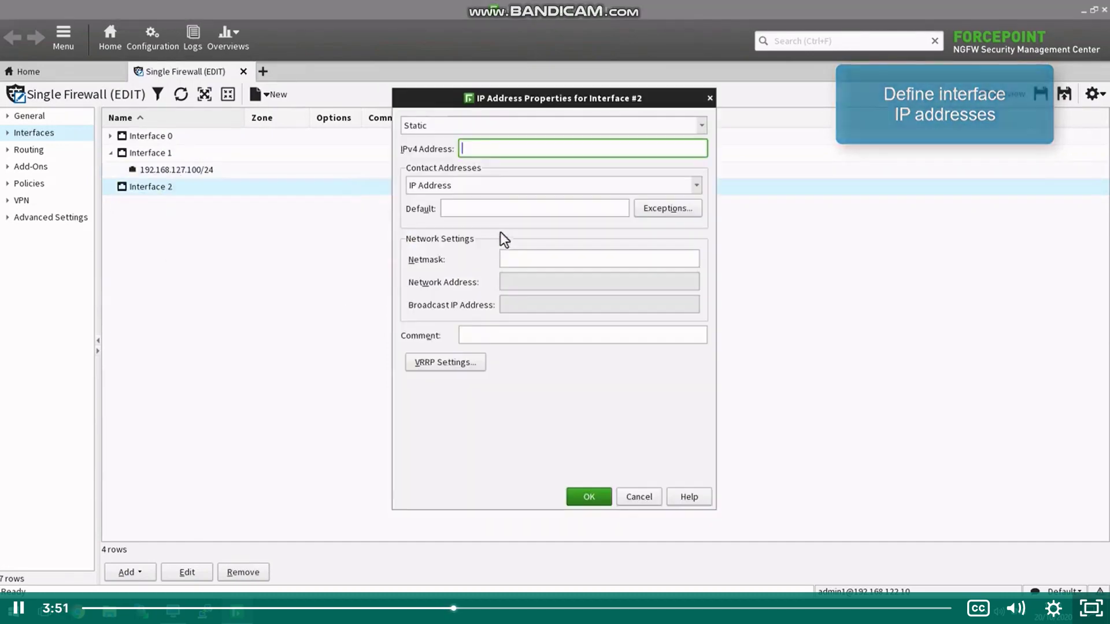
type("192.168.3.1")
key("Tab")
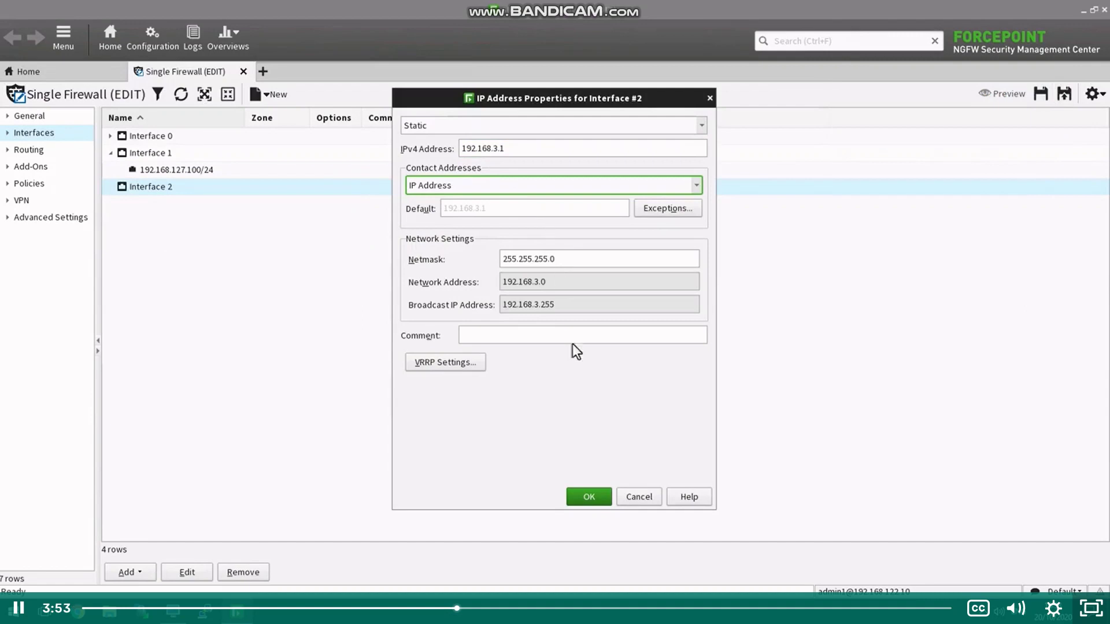
left_click(584, 494)
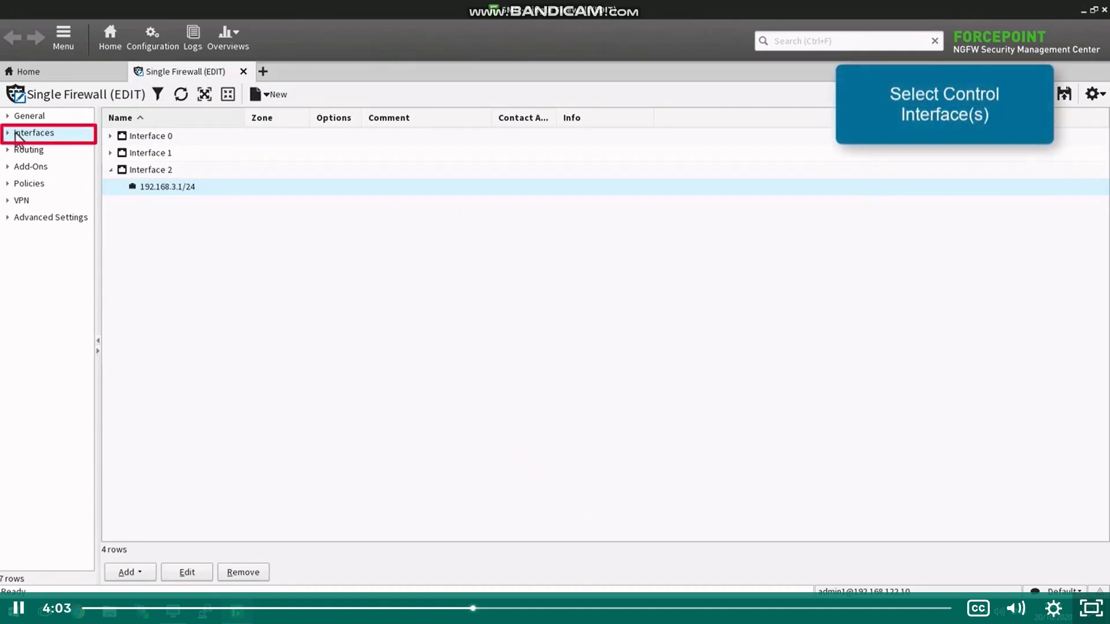
Step: Keep Interface 0 (192.168.126.100) as the primary control interface in Interface Options
left_click(8, 132)
left_click(51, 149)
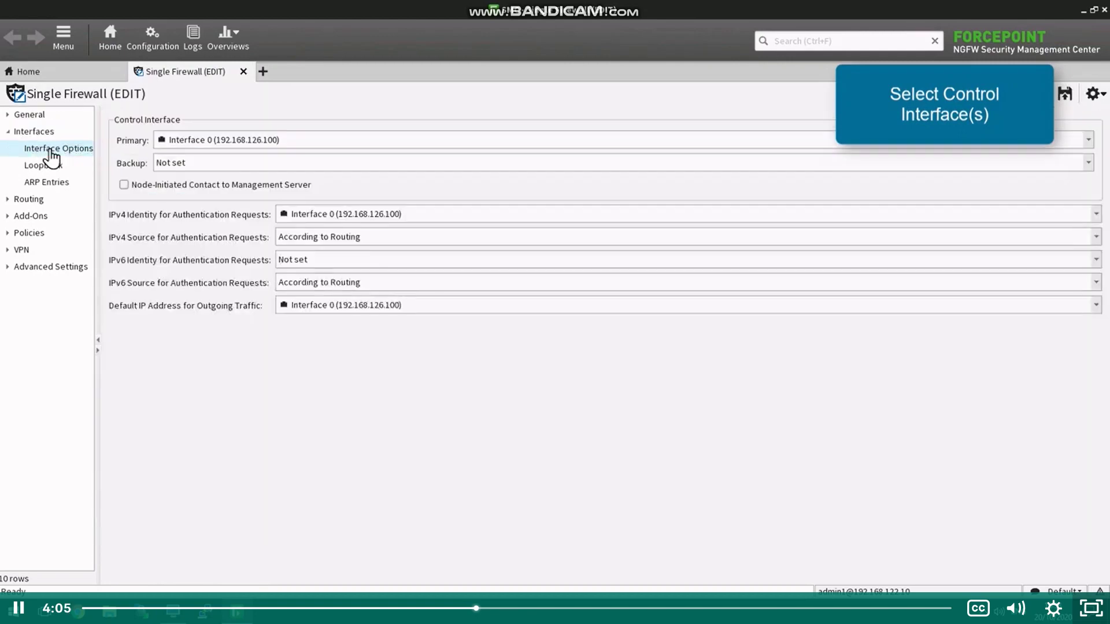
left_click(234, 149)
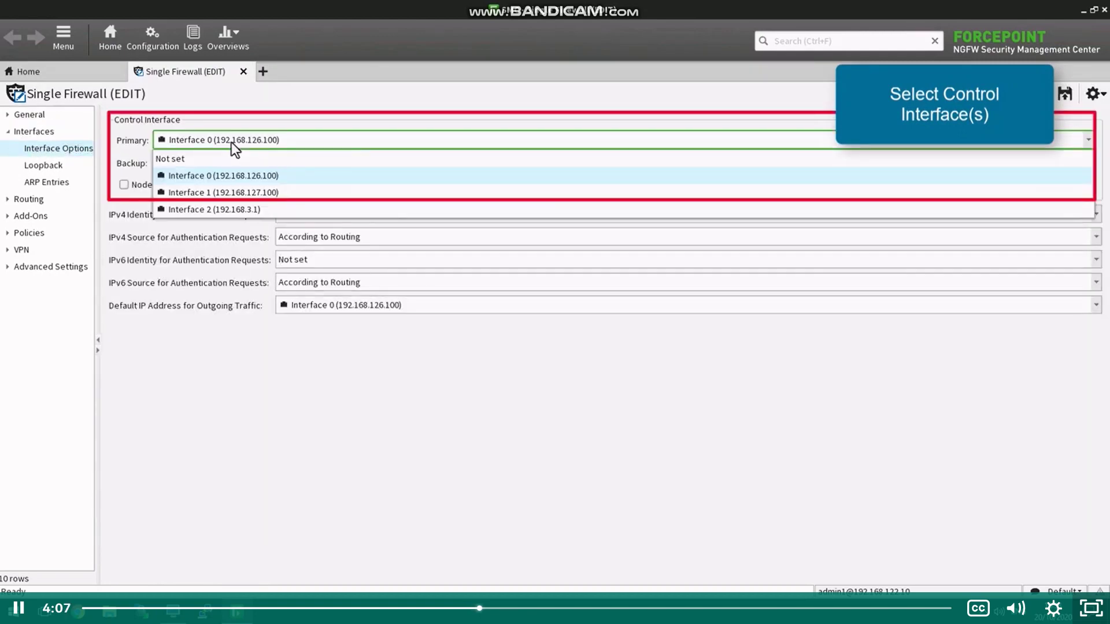
left_click(250, 178)
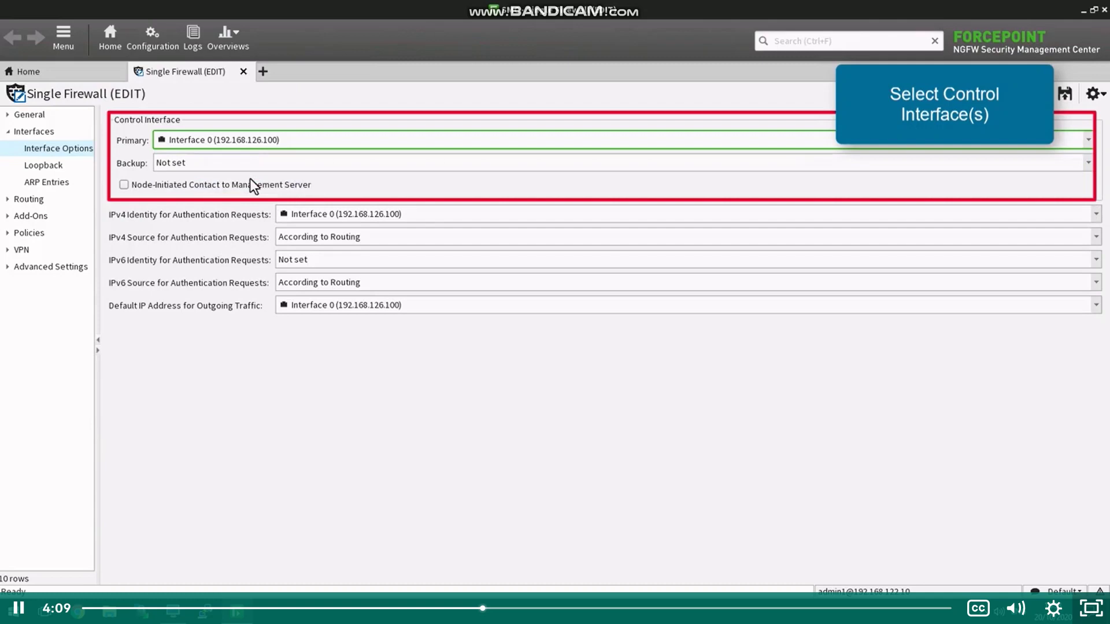
left_click(10, 133)
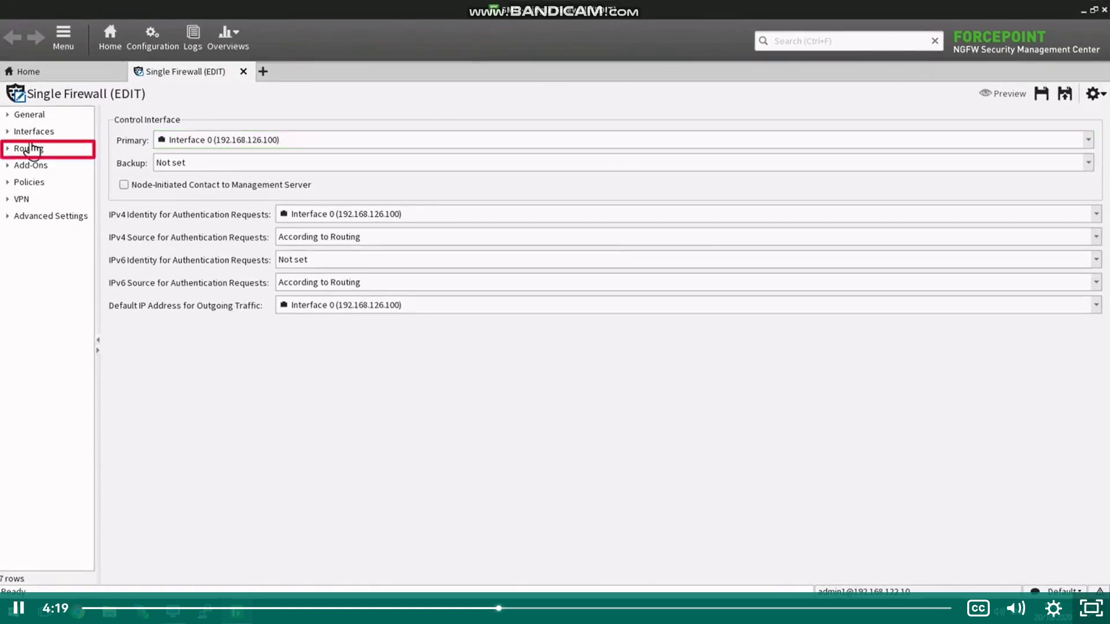
left_click(31, 152)
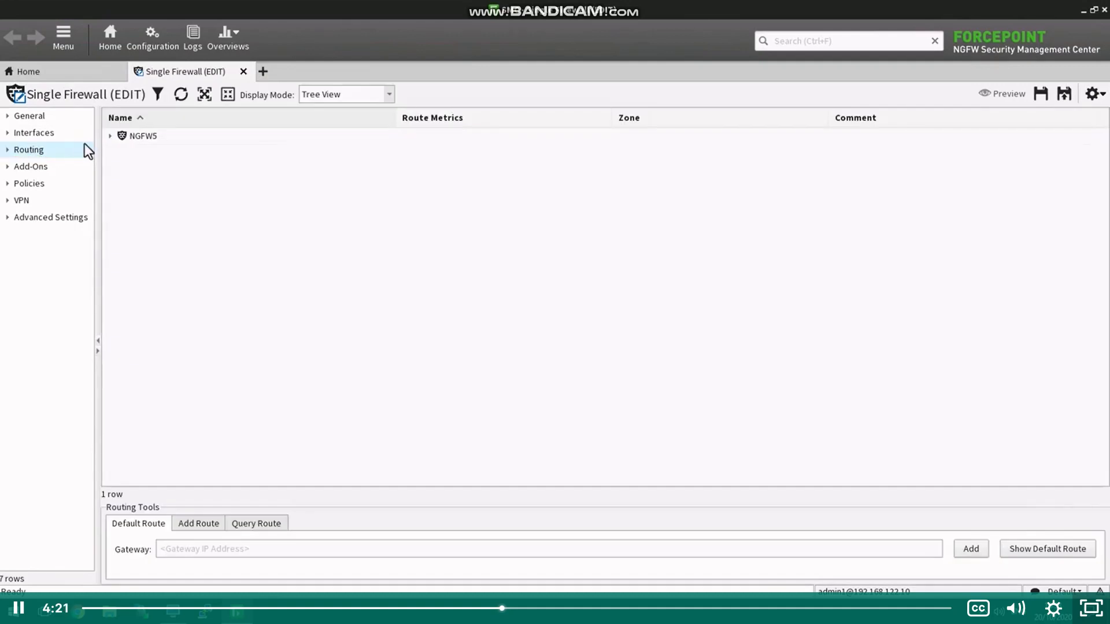
Step: Start adding a new router element to network-192.168.126.0/24 under Interface 0
left_click(109, 136)
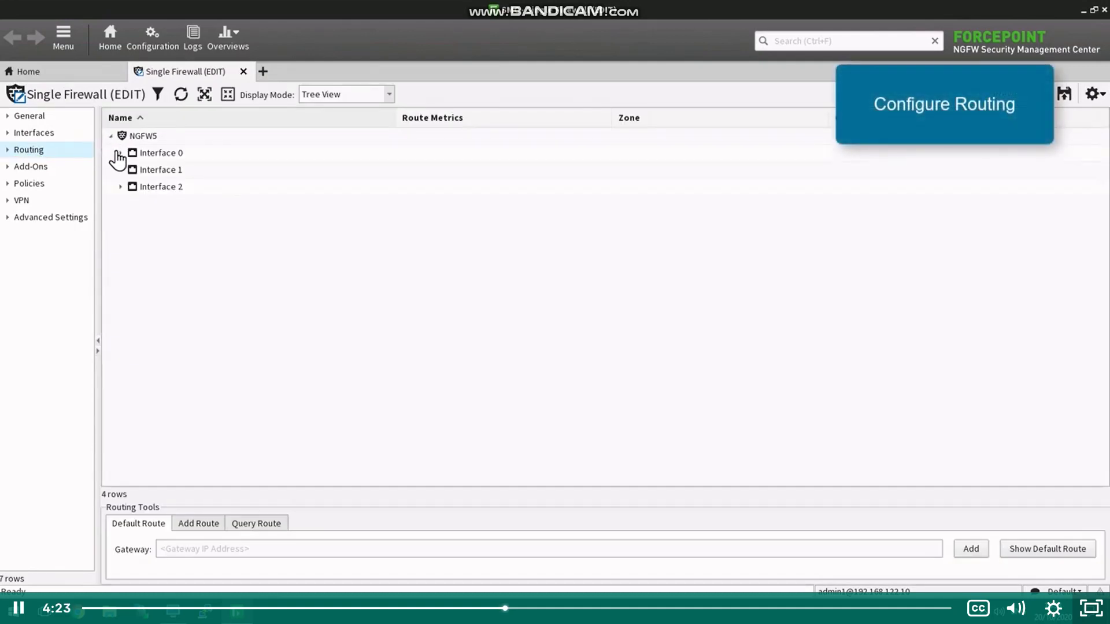
left_click(119, 154)
left_click(184, 176)
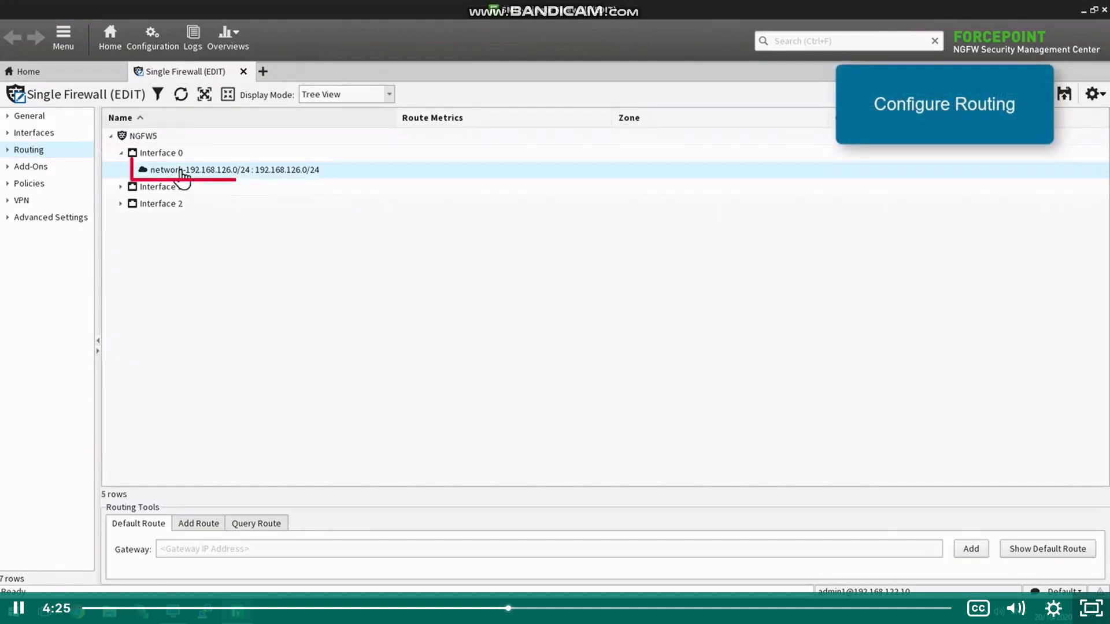
right_click(193, 179)
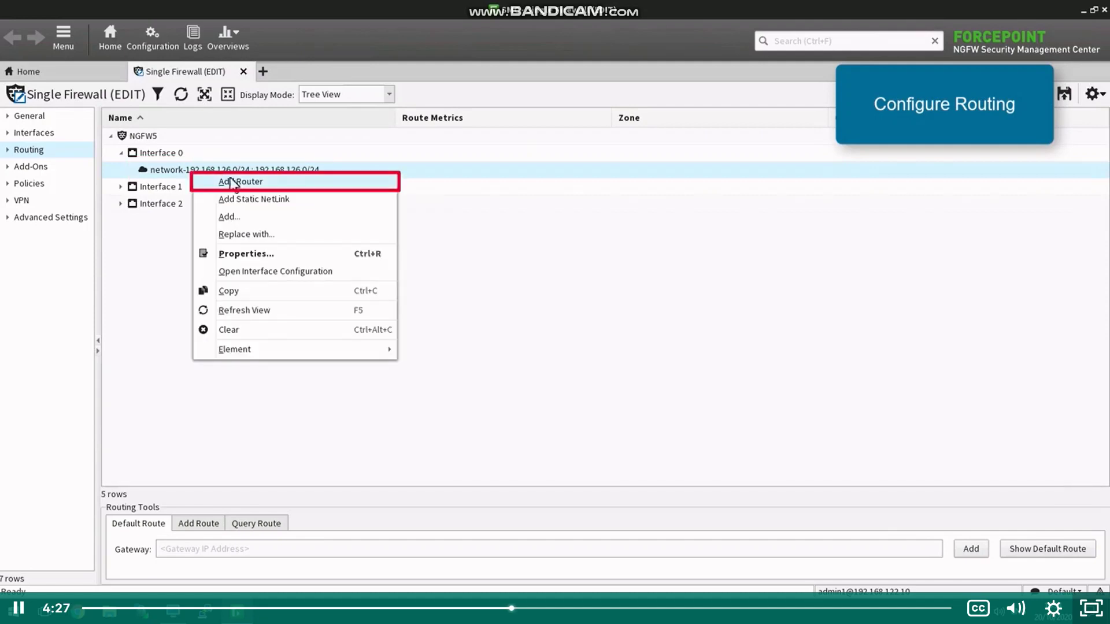
left_click(249, 184)
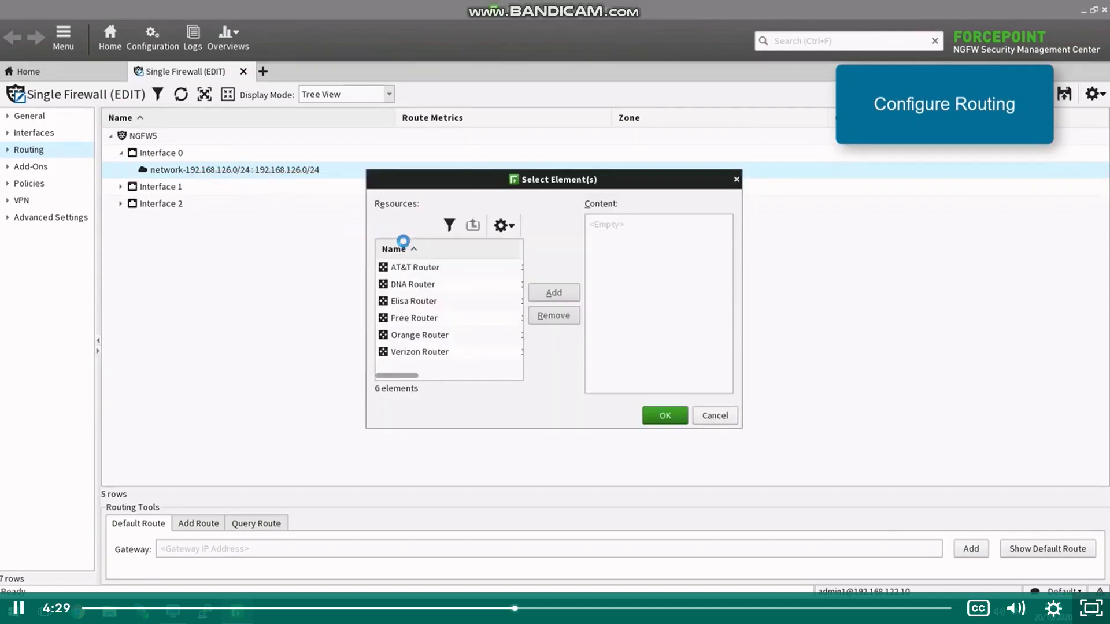
left_click(499, 227)
mouse_move(613, 247)
left_click(653, 248)
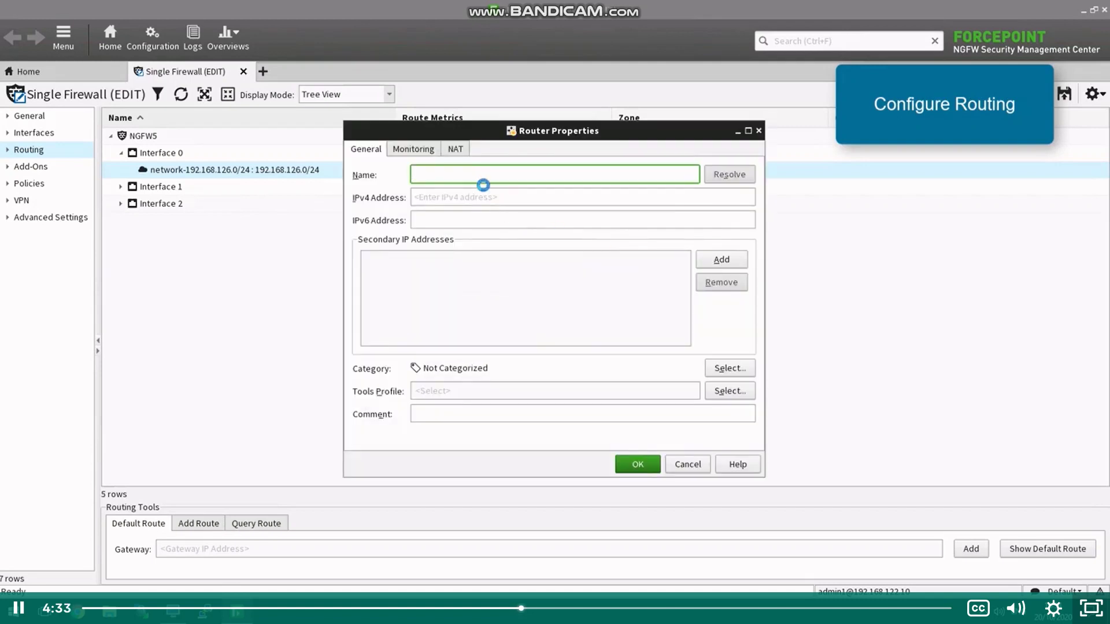
Step: Create Router-192.168.126.1 at 192.168.126.1, accept the duplicate IP warning, and attach it
type("Router-192.168.126.1")
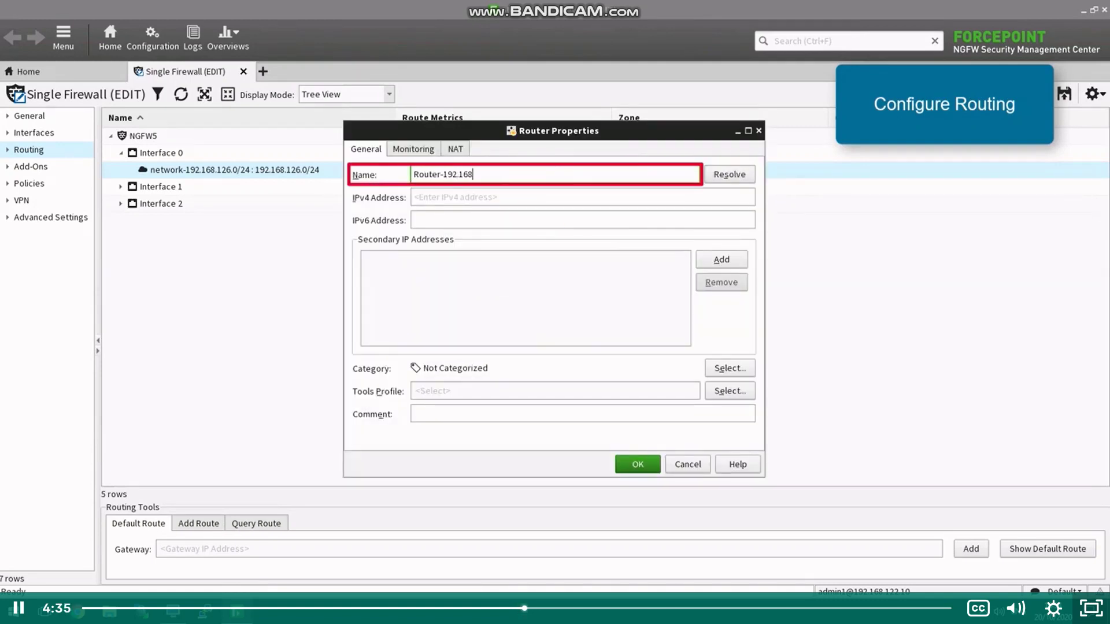
left_click(582, 197)
type("192.168.126.1")
left_click(638, 464)
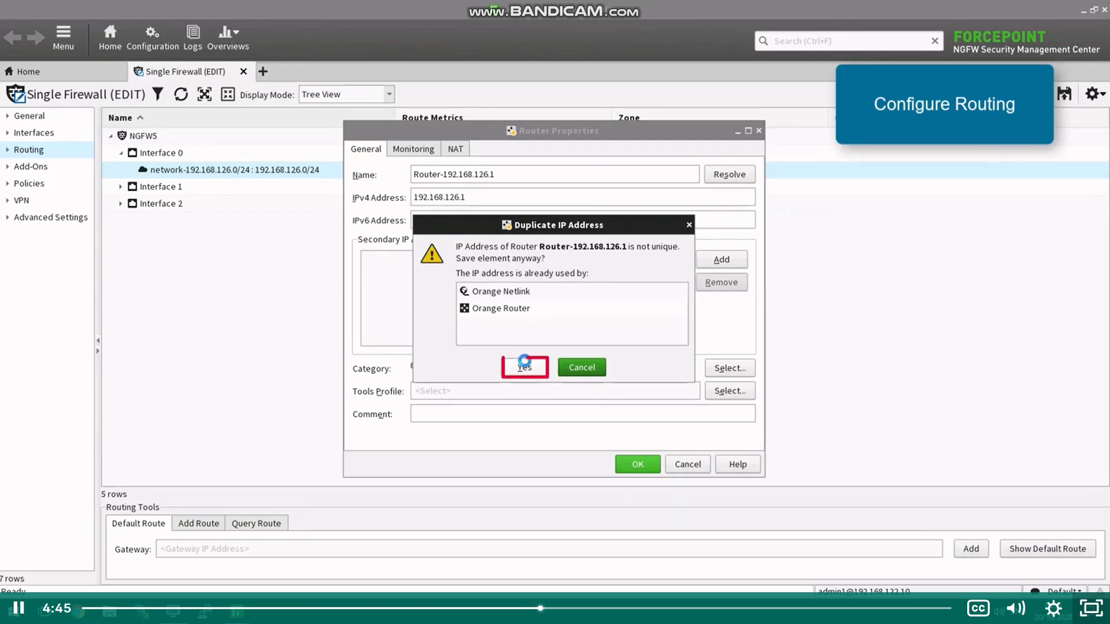
left_click(524, 365)
left_click(510, 352)
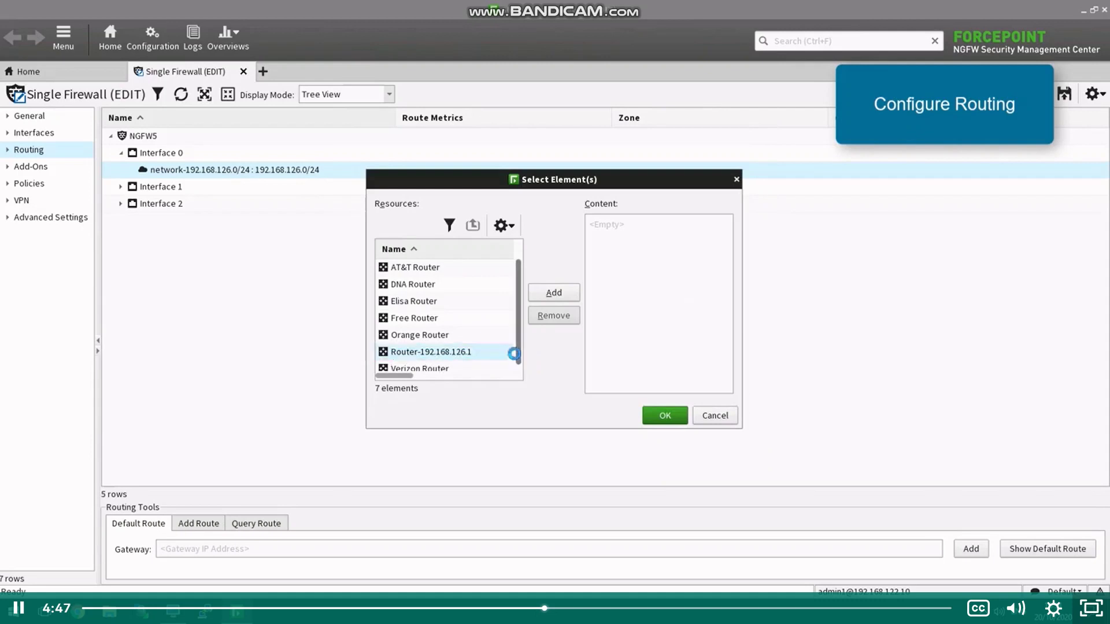
left_click(548, 294)
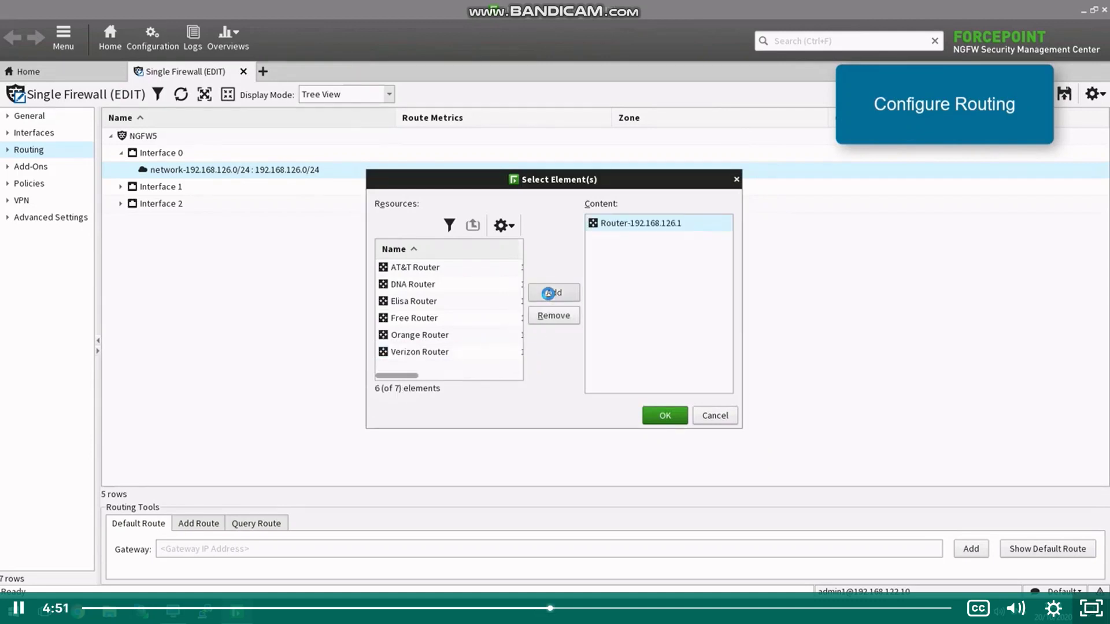
left_click(665, 415)
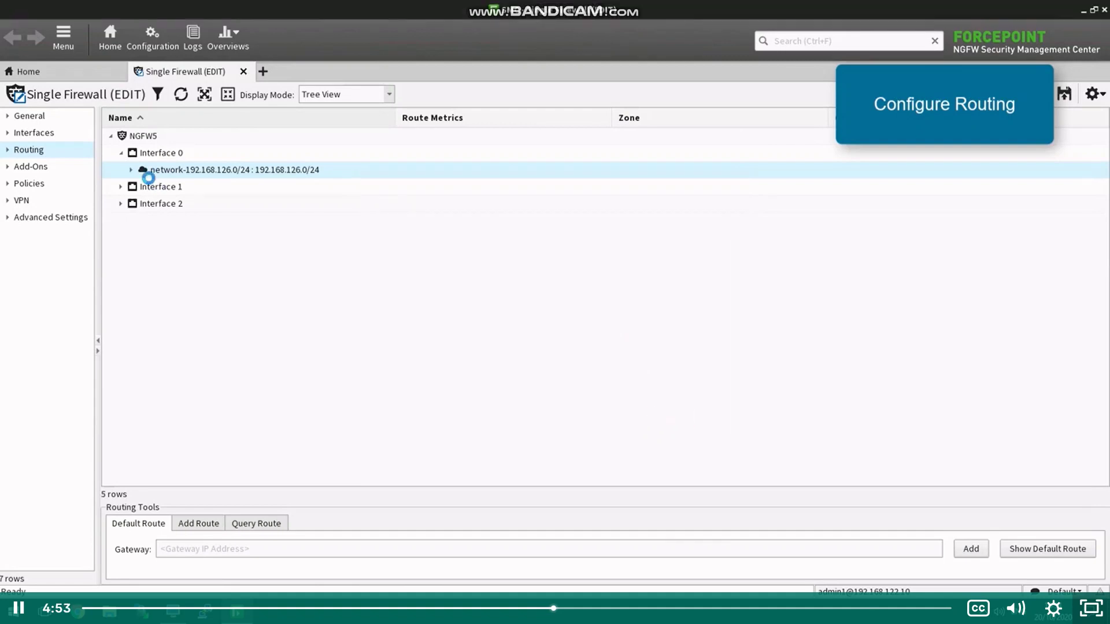
Step: Make Router-192.168.126.1 the default route for NGFW5
left_click(131, 170)
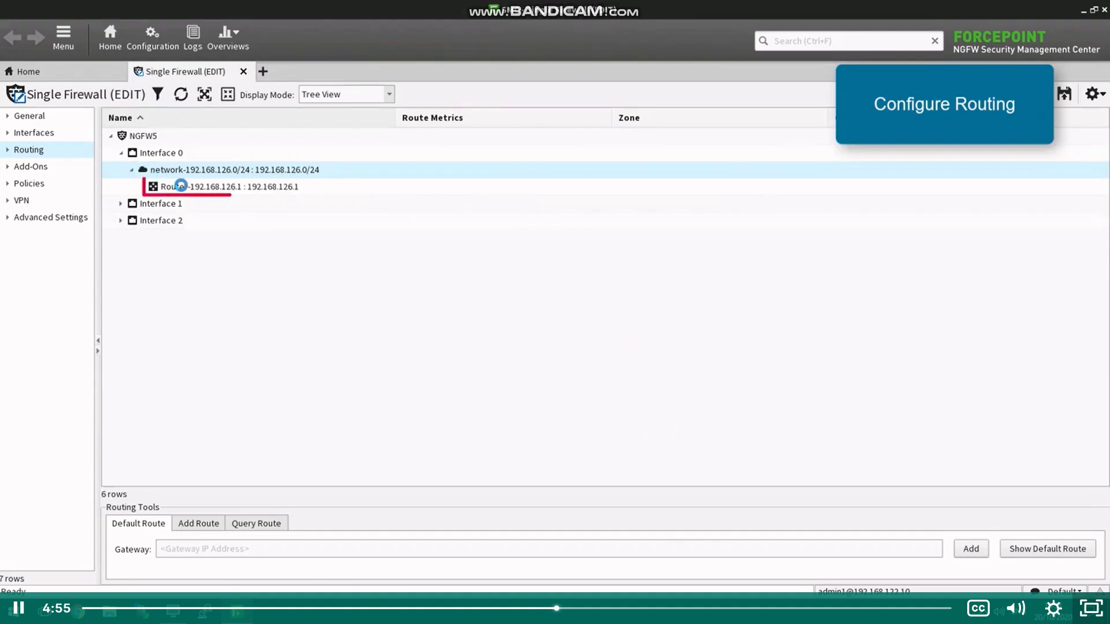
left_click(181, 185)
right_click(183, 185)
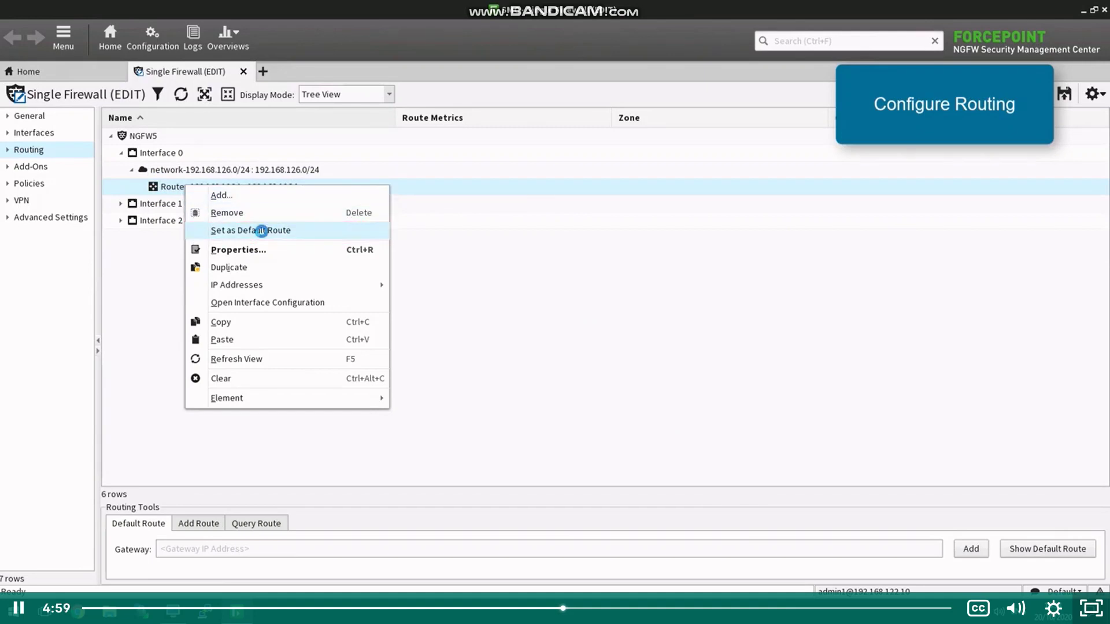
left_click(261, 230)
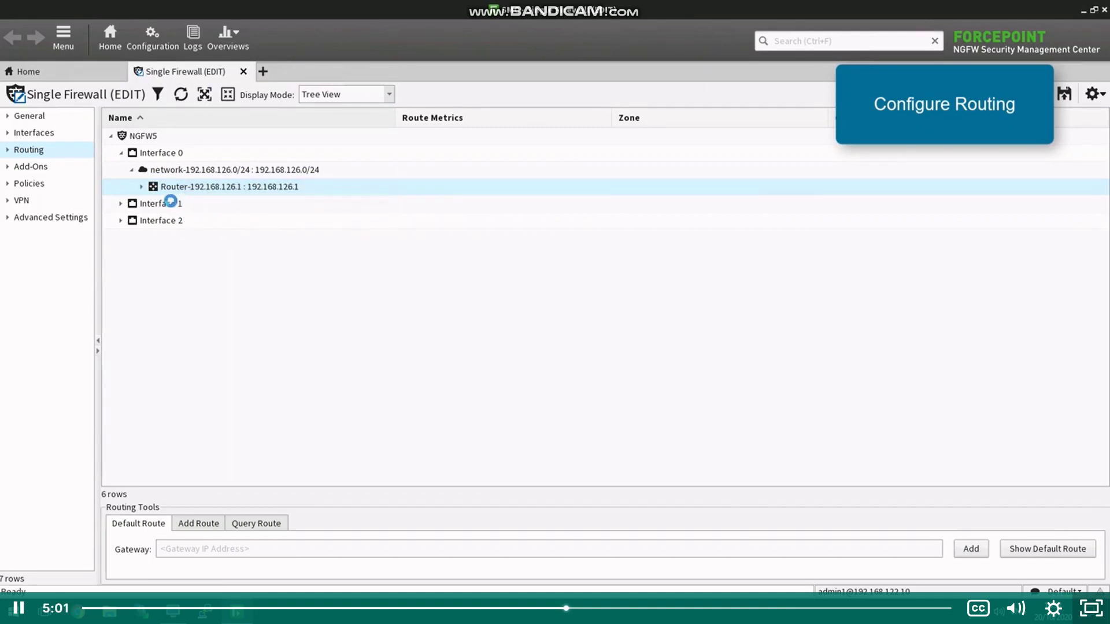
Step: Check the Any network 0.0.0.0/0 route under the router, then save and close NGFW5
left_click(141, 187)
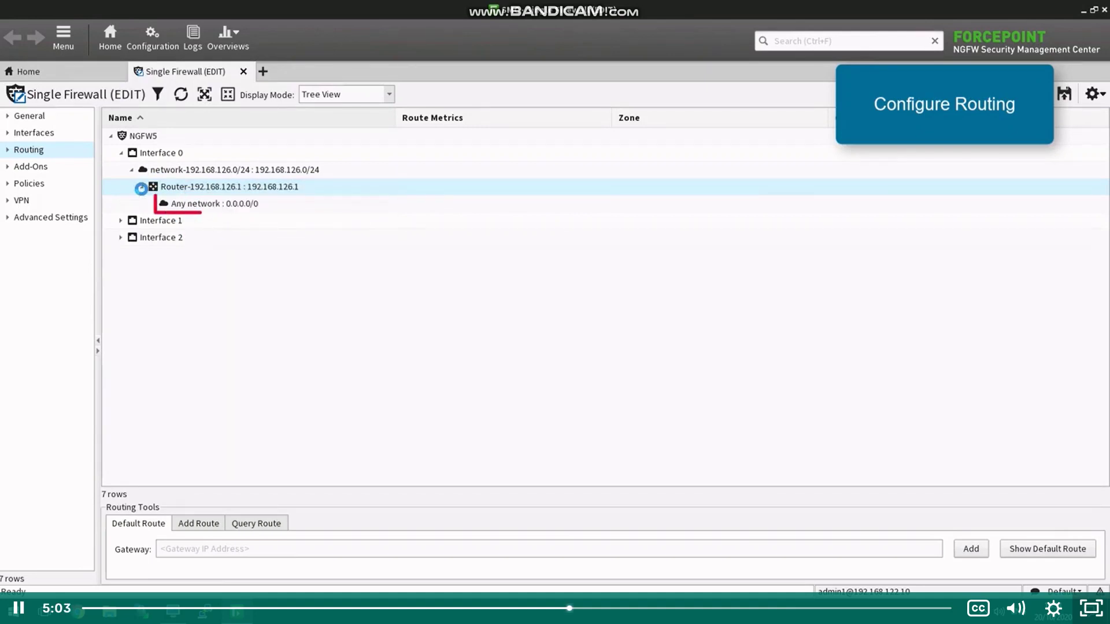
left_click(275, 208)
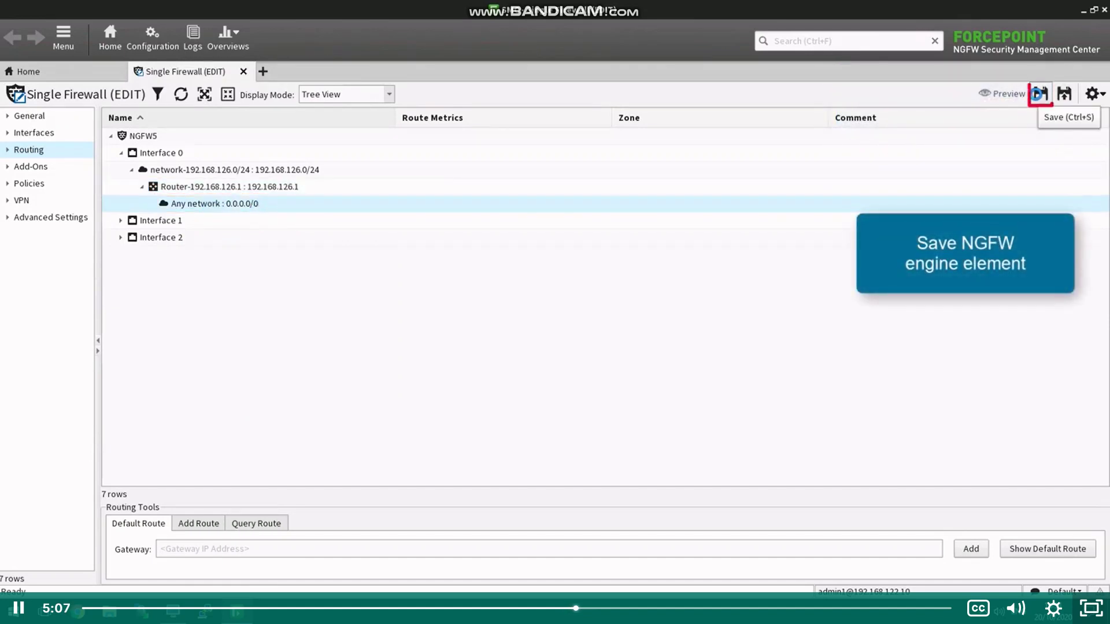
left_click(1039, 94)
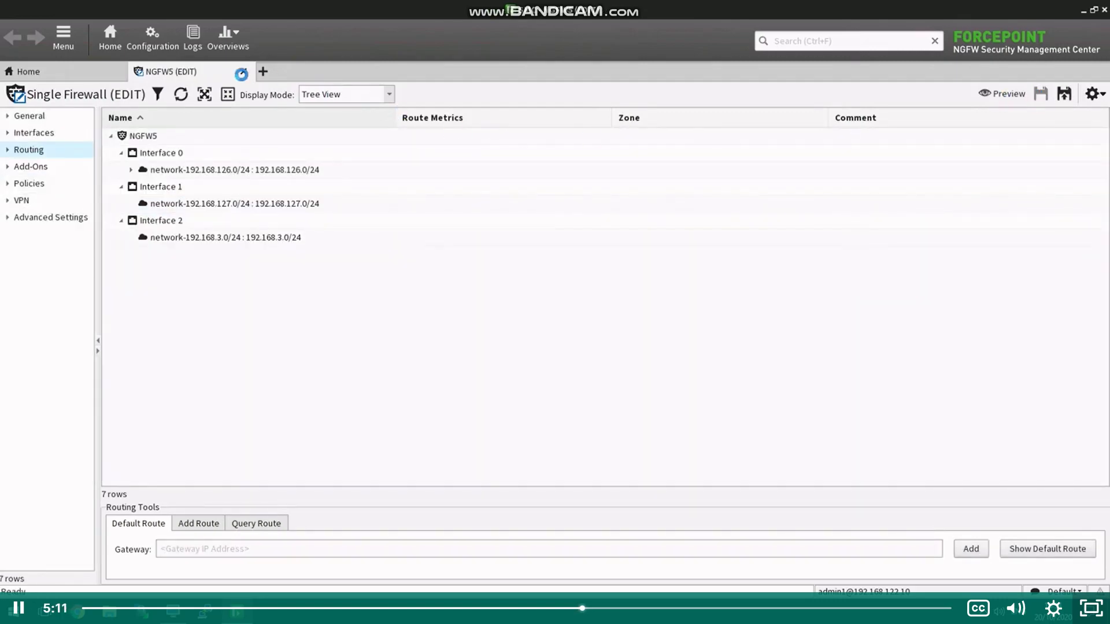
left_click(241, 74)
Step: Save NGFW5's initial configuration, view its one-time password and fingerprints, then switch to the Paris_NGFW console
left_click(53, 234)
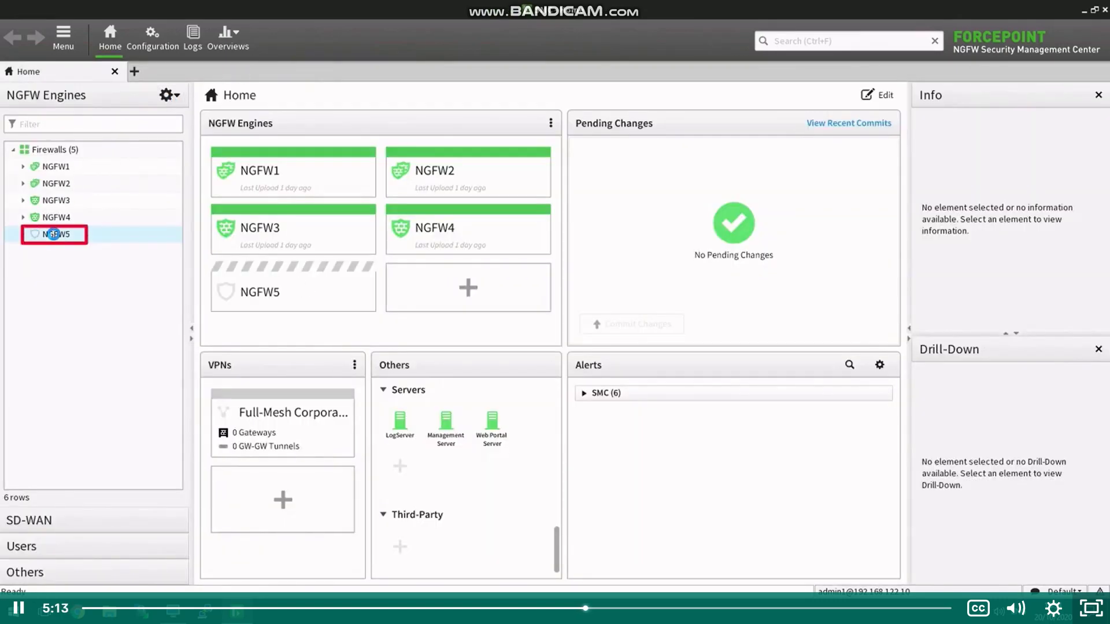
right_click(55, 234)
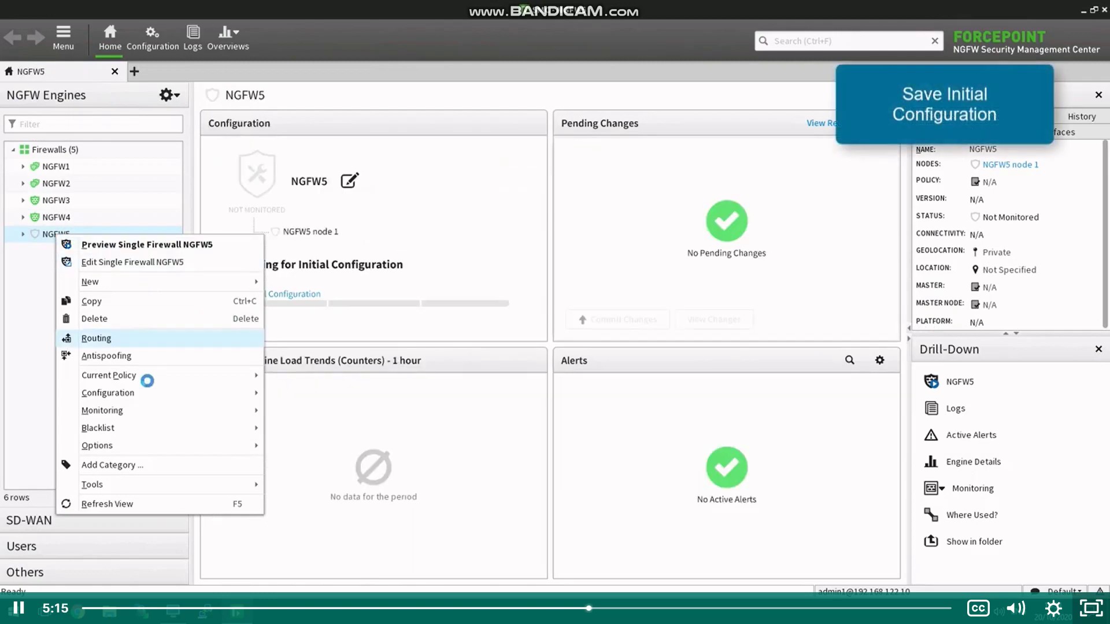
mouse_move(148, 392)
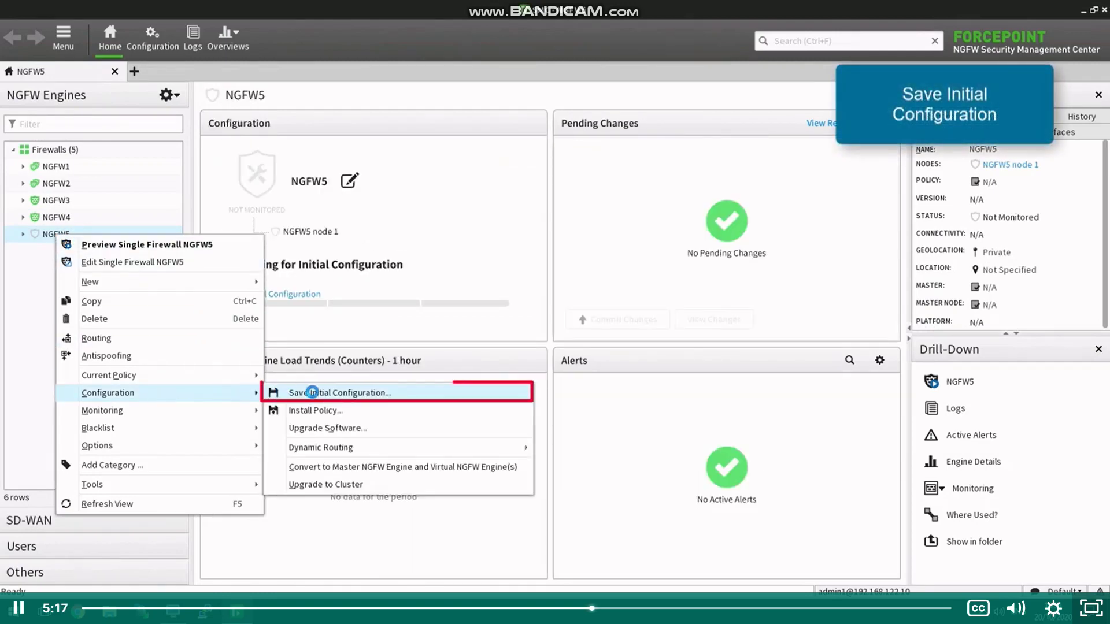
left_click(313, 392)
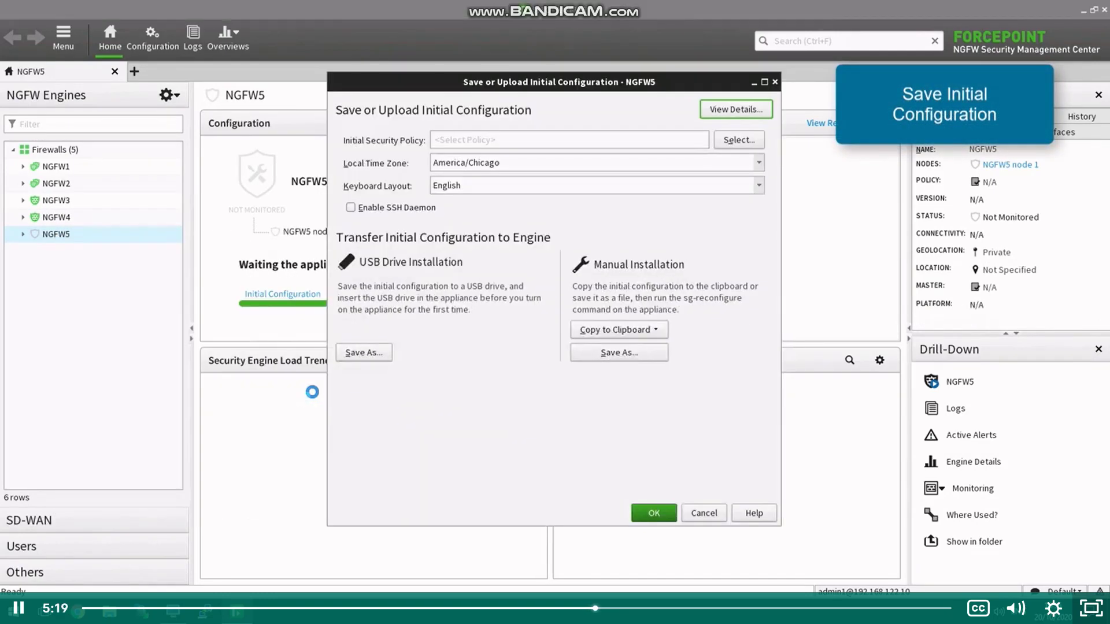
left_click(713, 109)
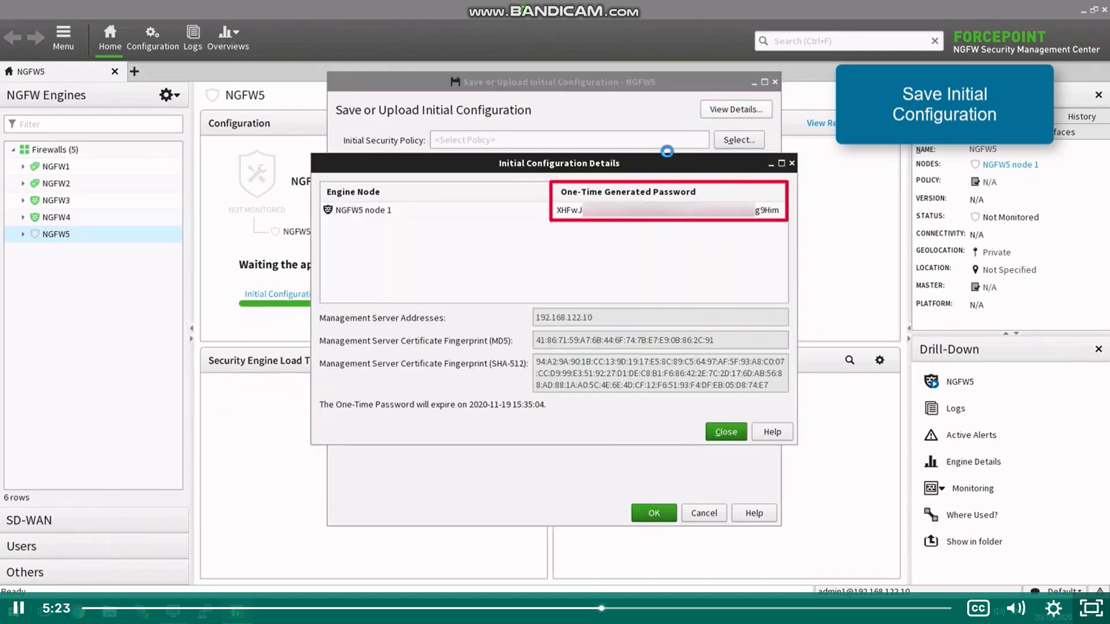
left_click(644, 207)
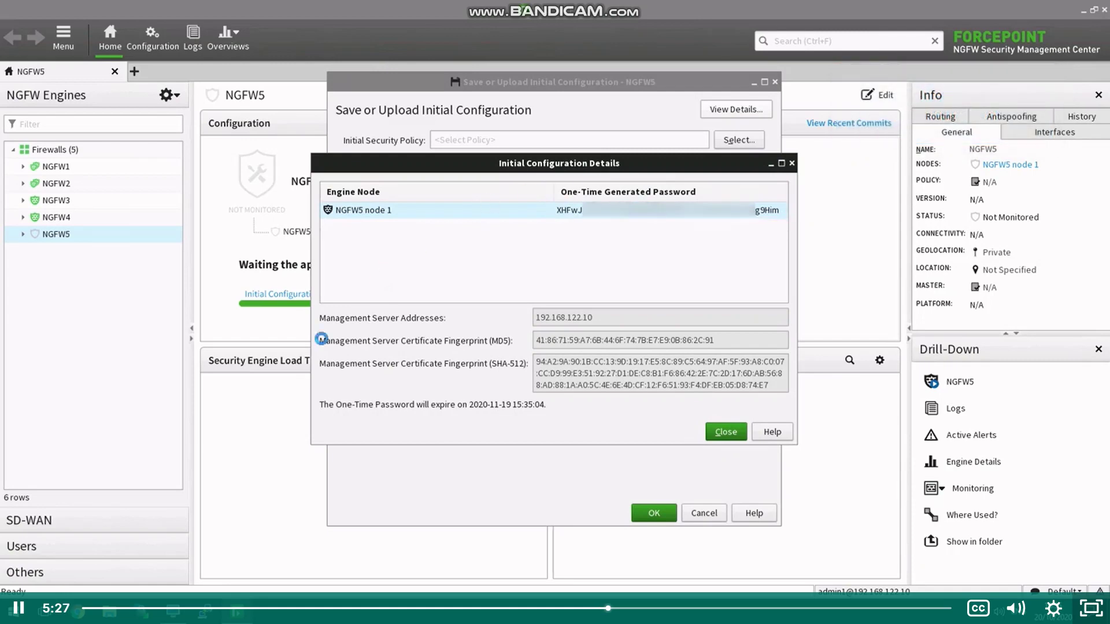
mouse_move(173, 602)
left_click(173, 555)
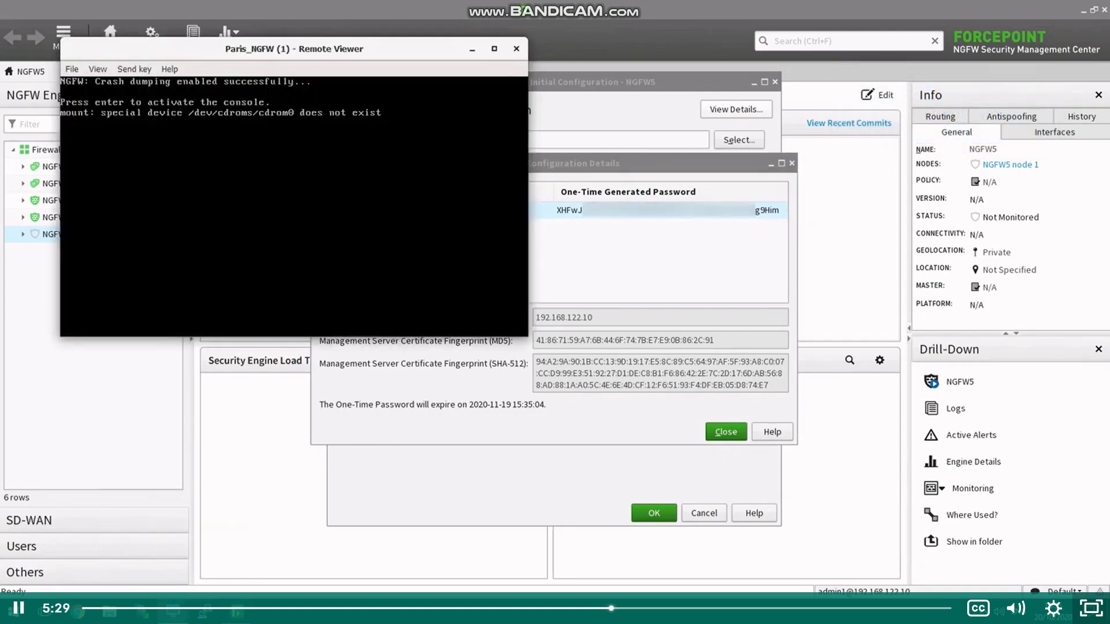
Step: Start the engine's command-line wizard and choose the Firewall/VPN role
key("Return")
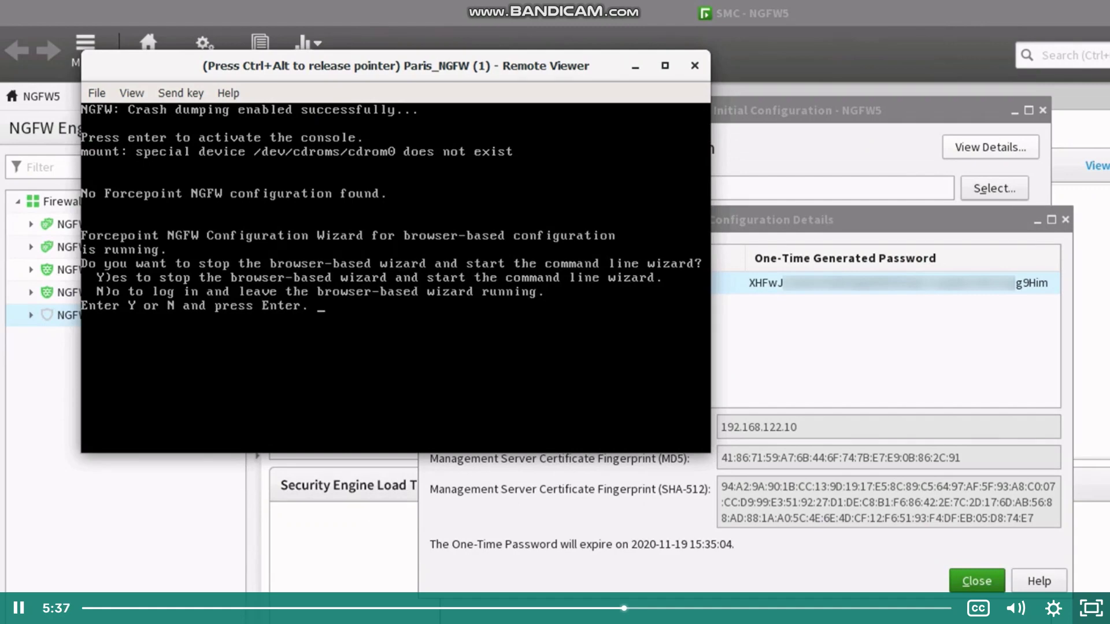
type("Y")
key("Return")
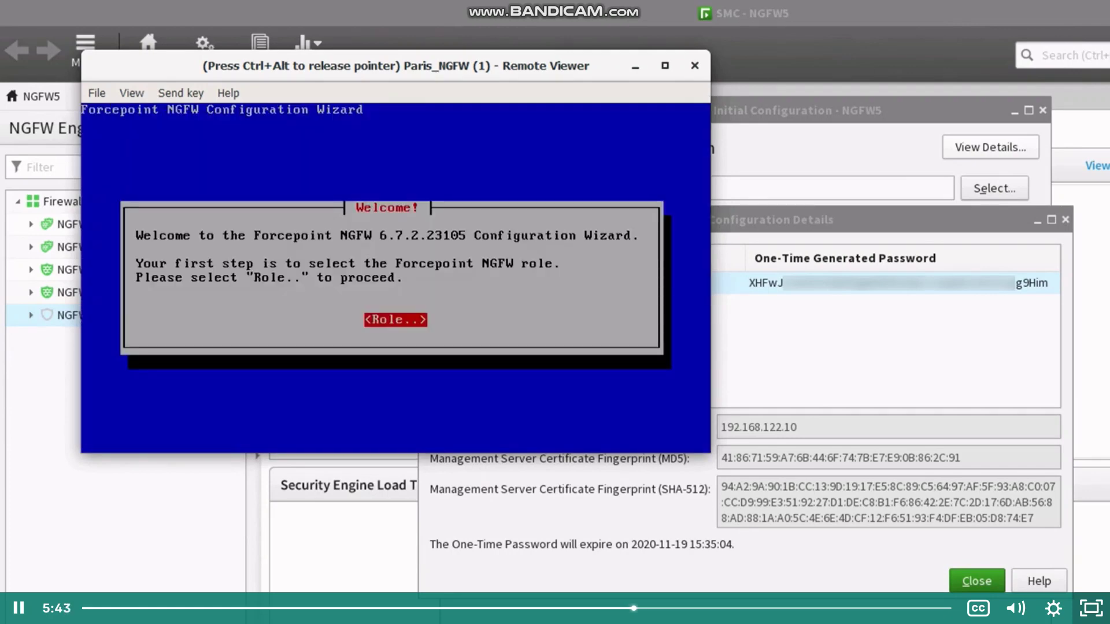
key("Return")
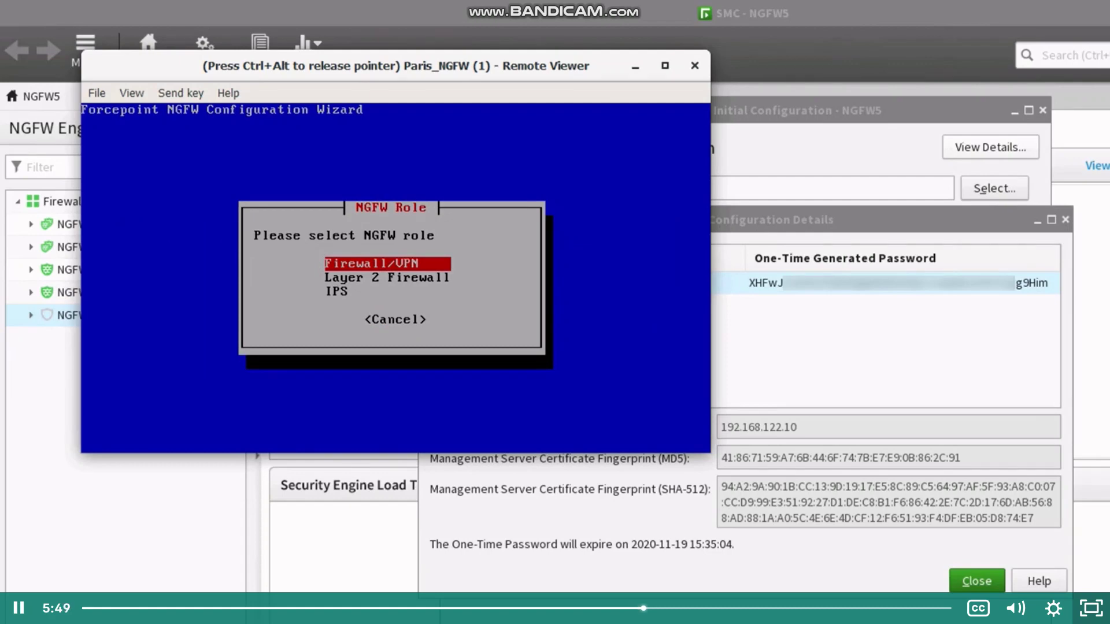
key("Return")
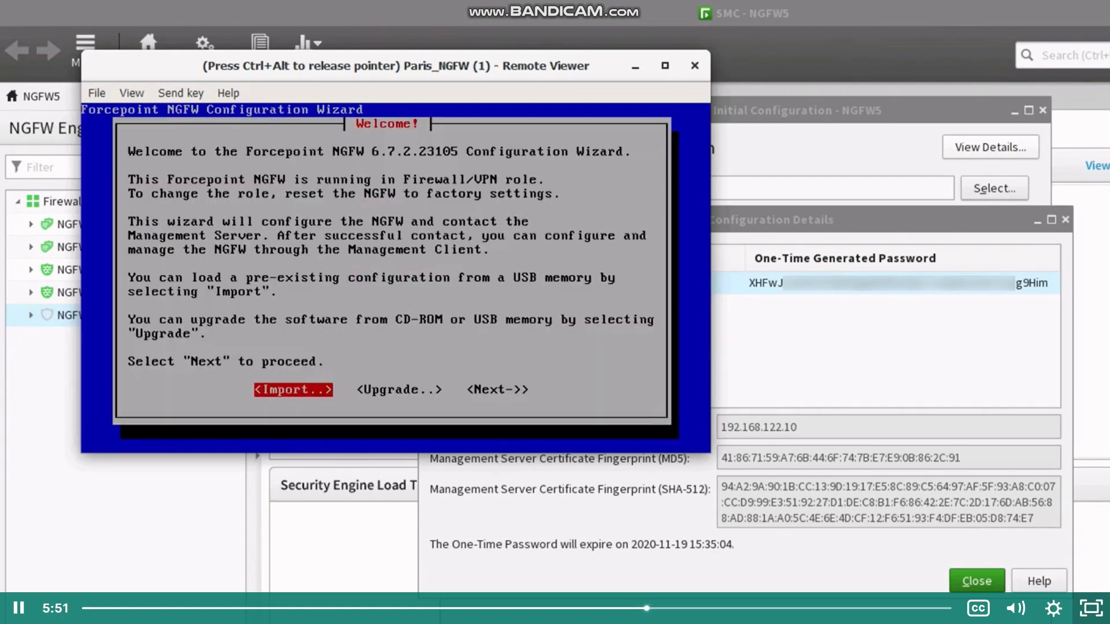
key("Right")
key("Right")
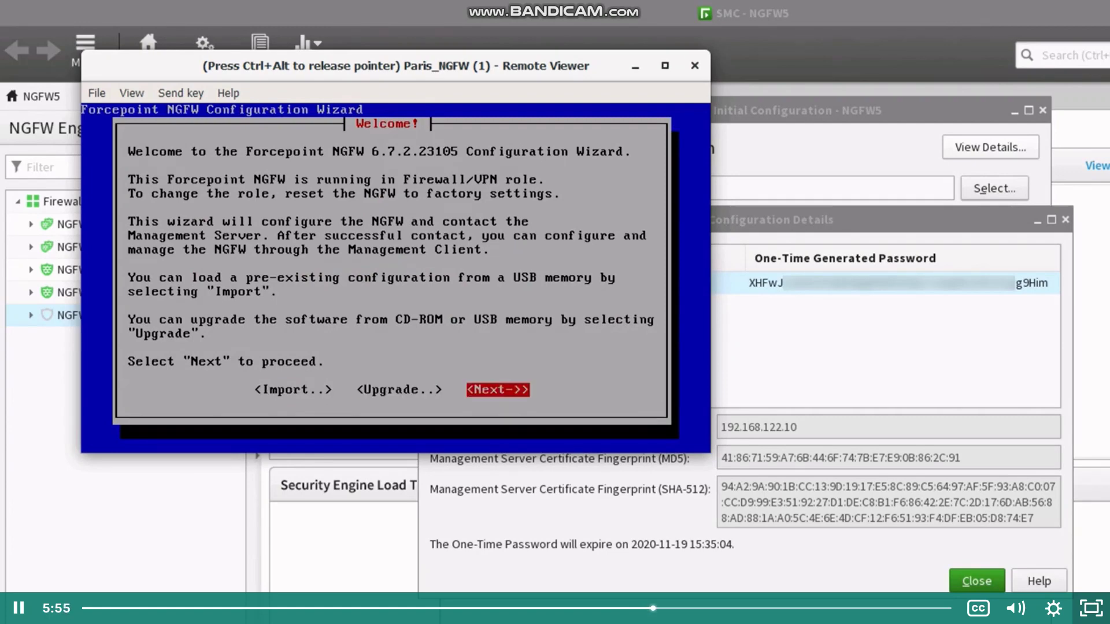
key("Return")
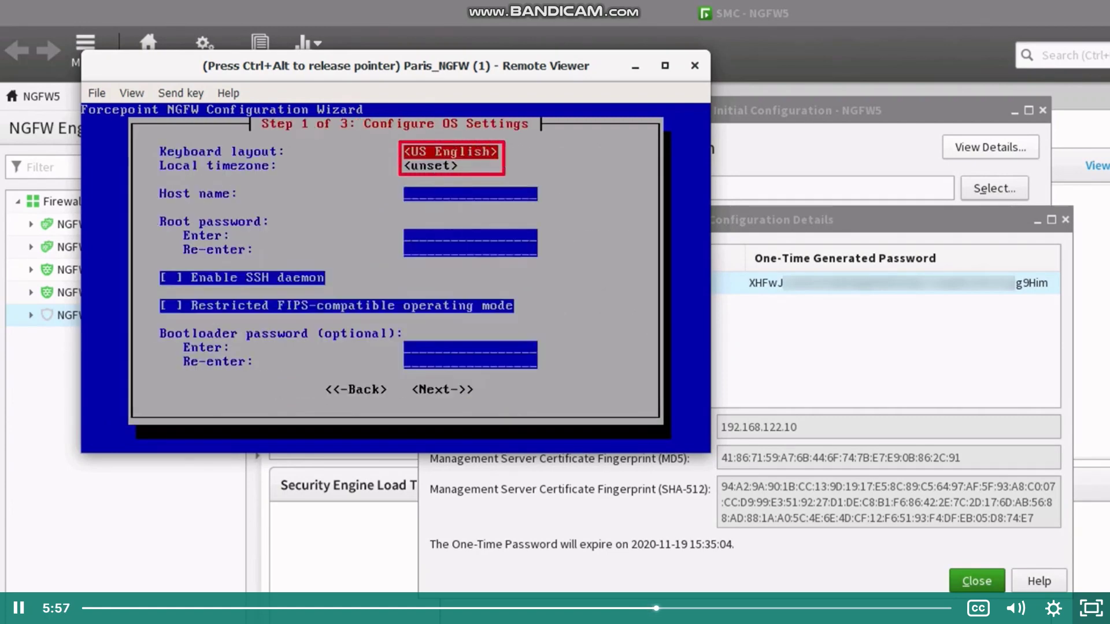
Step: Set timezone America/Chicago, host name NGFW5, a root password, and enable the SSH daemon
key("Down")
key("Return")
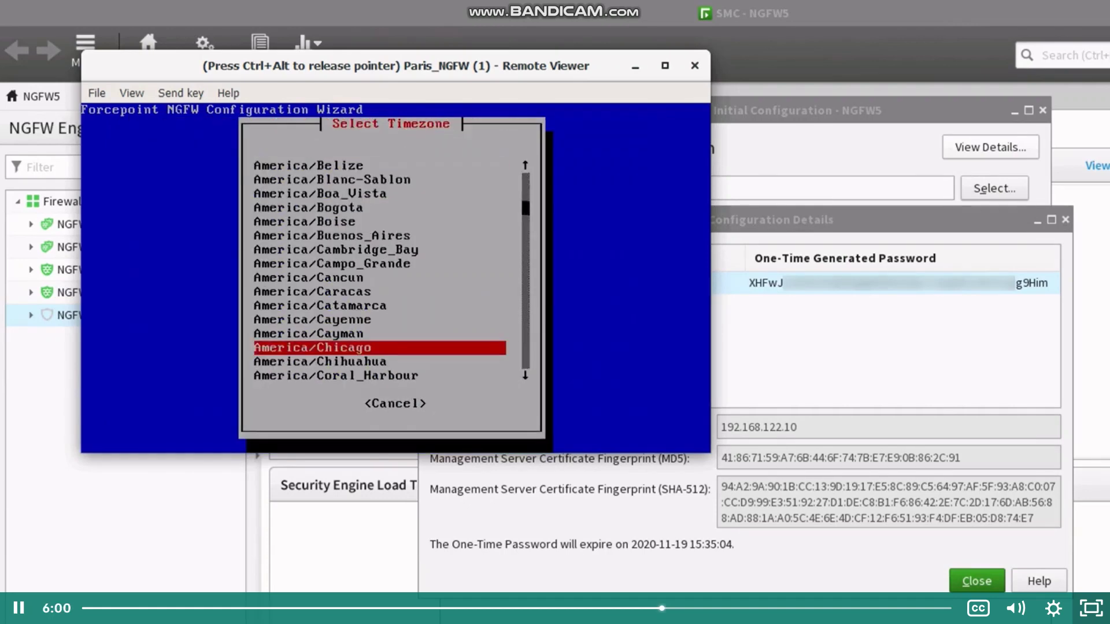
key("Return")
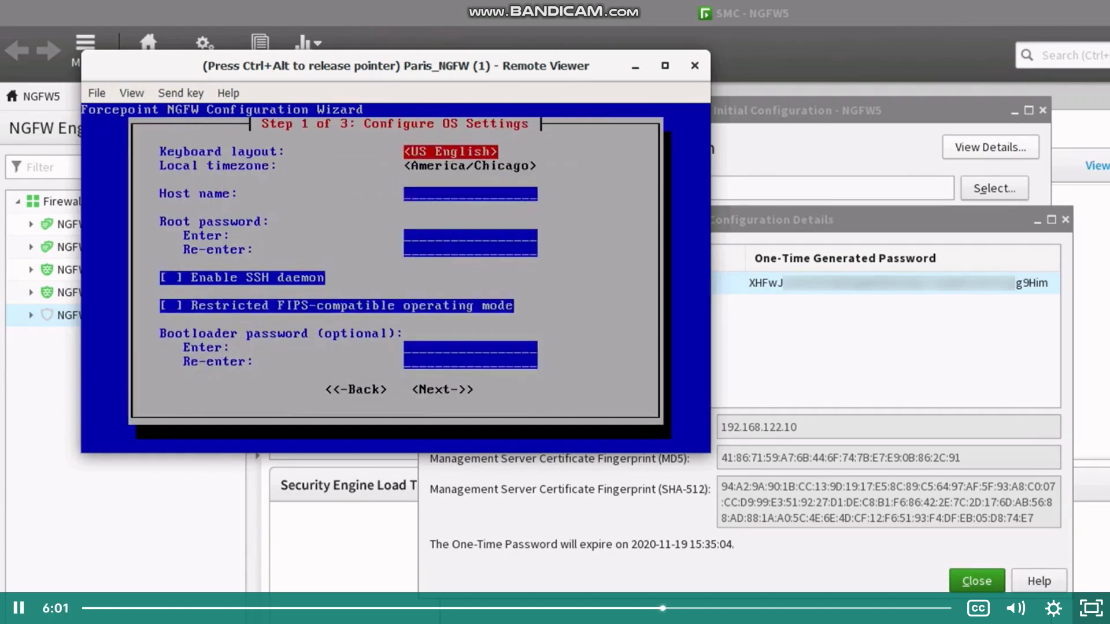
key("Down")
key("Down")
type("NG")
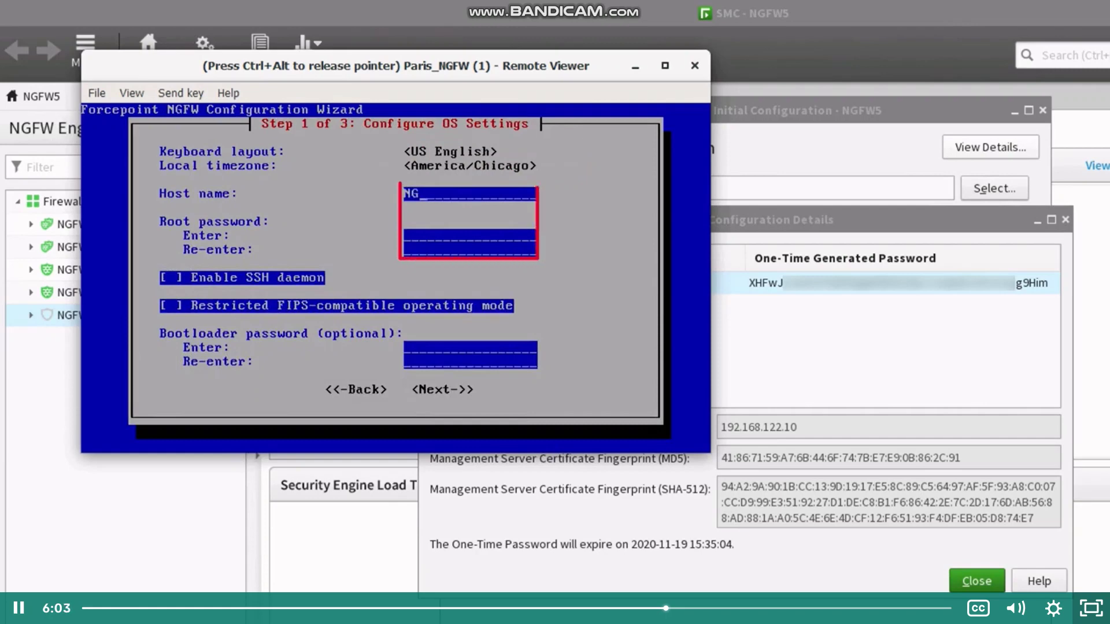
type("FW***********")
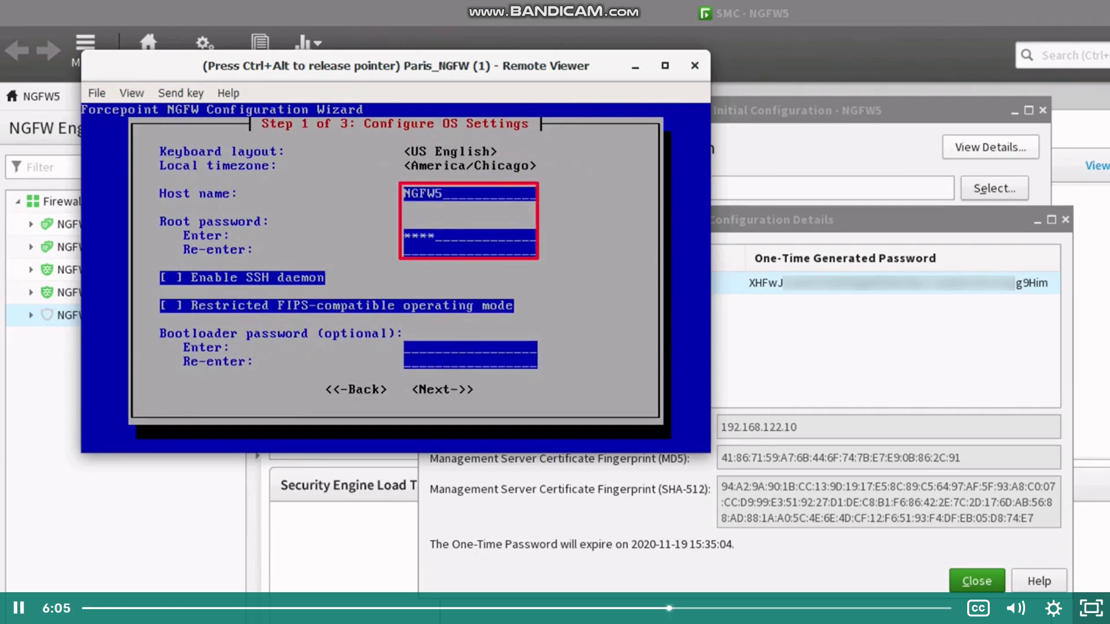
key("Down")
type("***********")
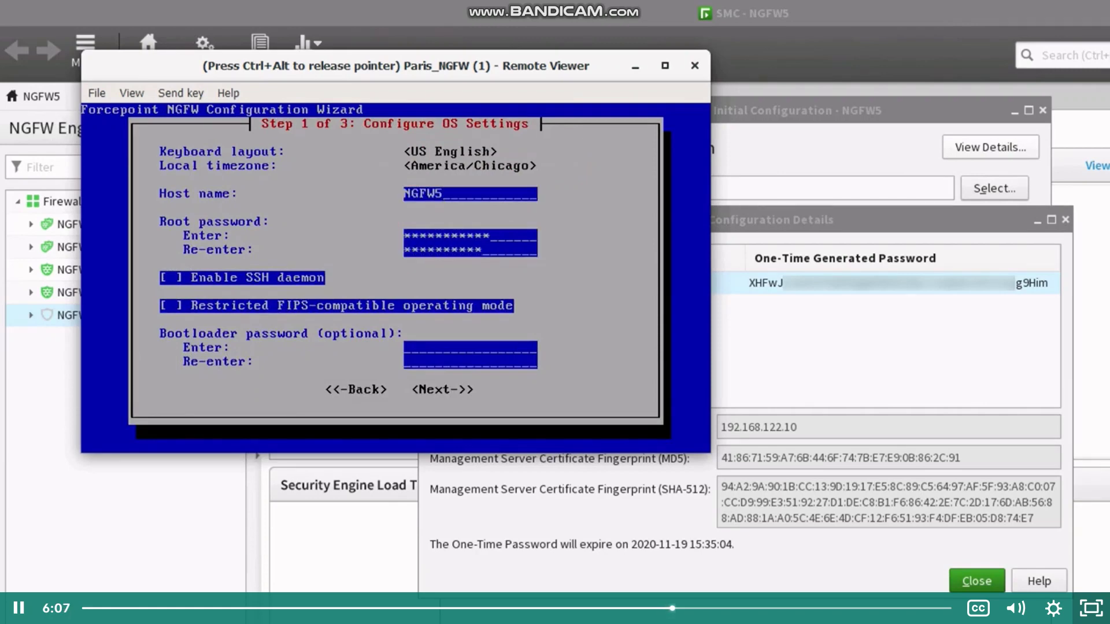
key("Down")
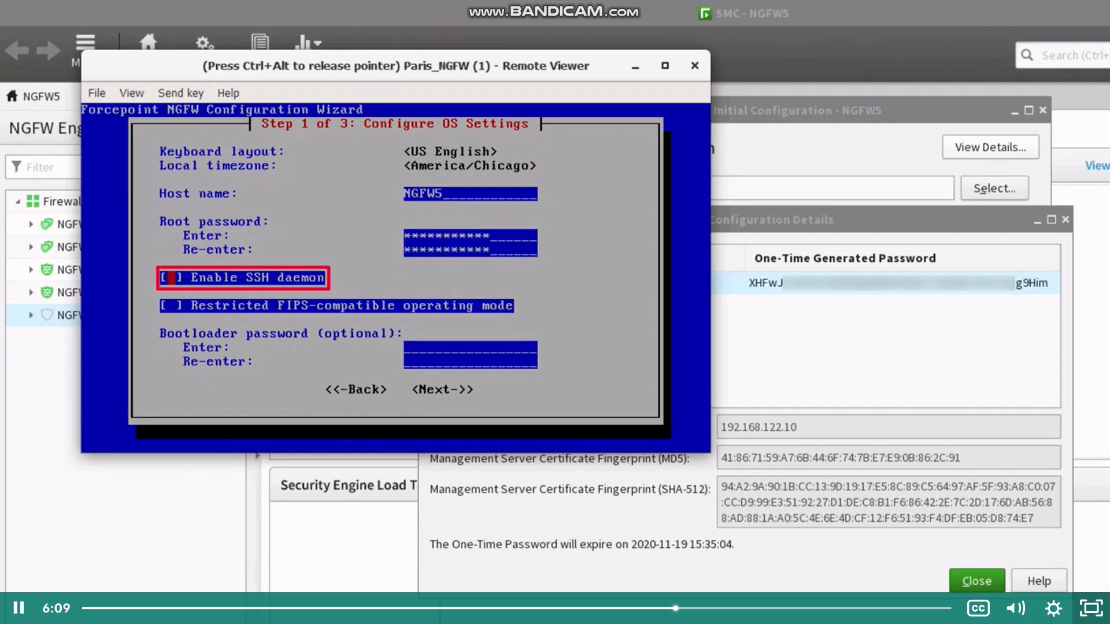
key("Down")
key("Down")
key("Tab")
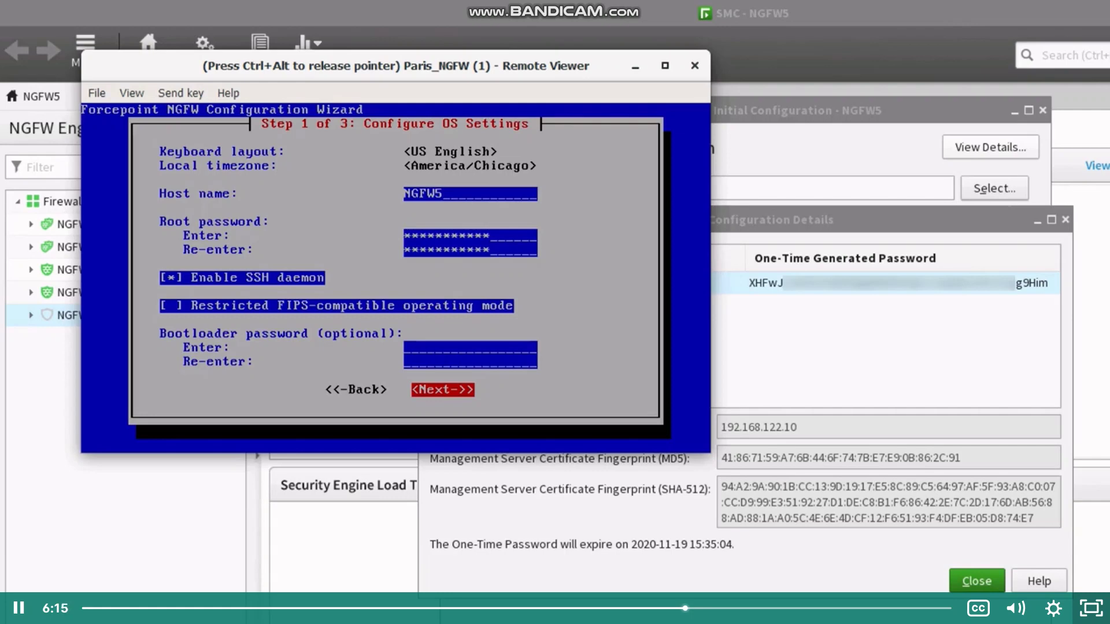
key("Return")
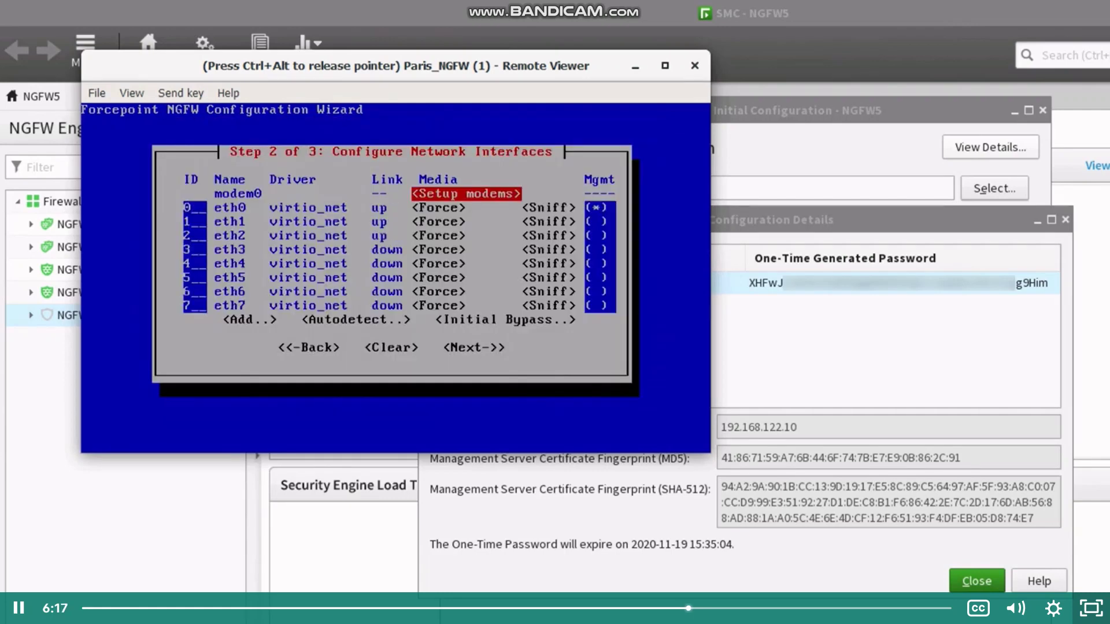
Step: Leave eth0 marked as the management interface and continue to Step 3
key("Tab")
key("Tab")
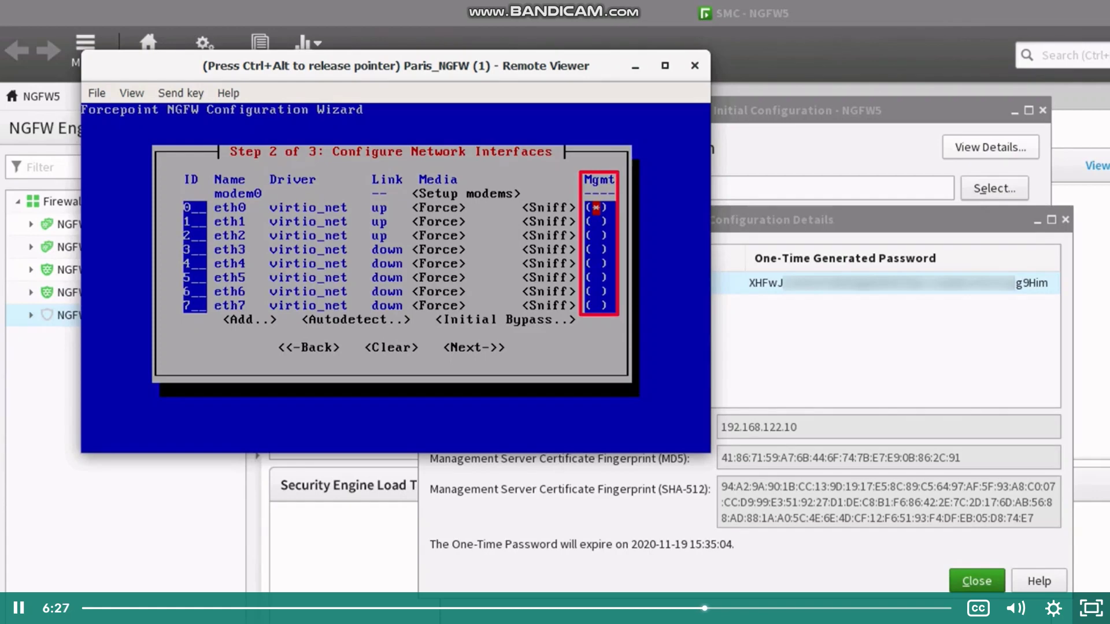
key("Tab")
key("Tab")
key("Tab")
key("Tab")
key("Tab")
key("Tab")
key("Tab")
key("Tab")
key("Tab")
key("Tab")
key("Tab")
key("Tab")
key("Tab")
key("Tab")
key("Tab")
key("Tab")
key("Tab")
key("Tab")
key("Tab")
key("Tab")
key("Tab")
key("Tab")
key("Tab")
key("Tab")
key("Tab")
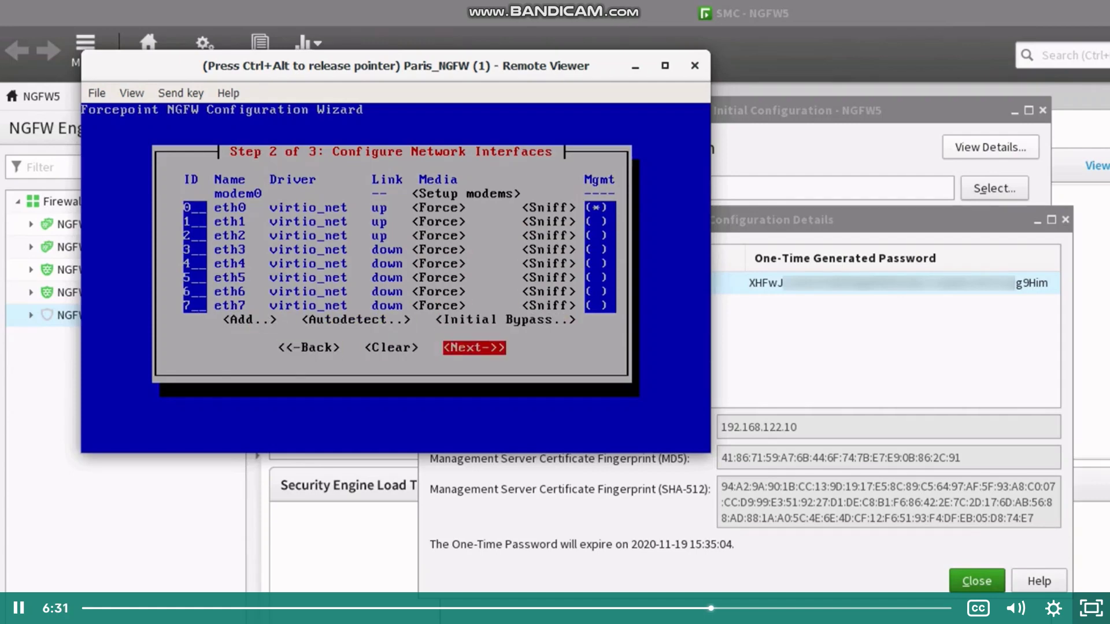
key("Return")
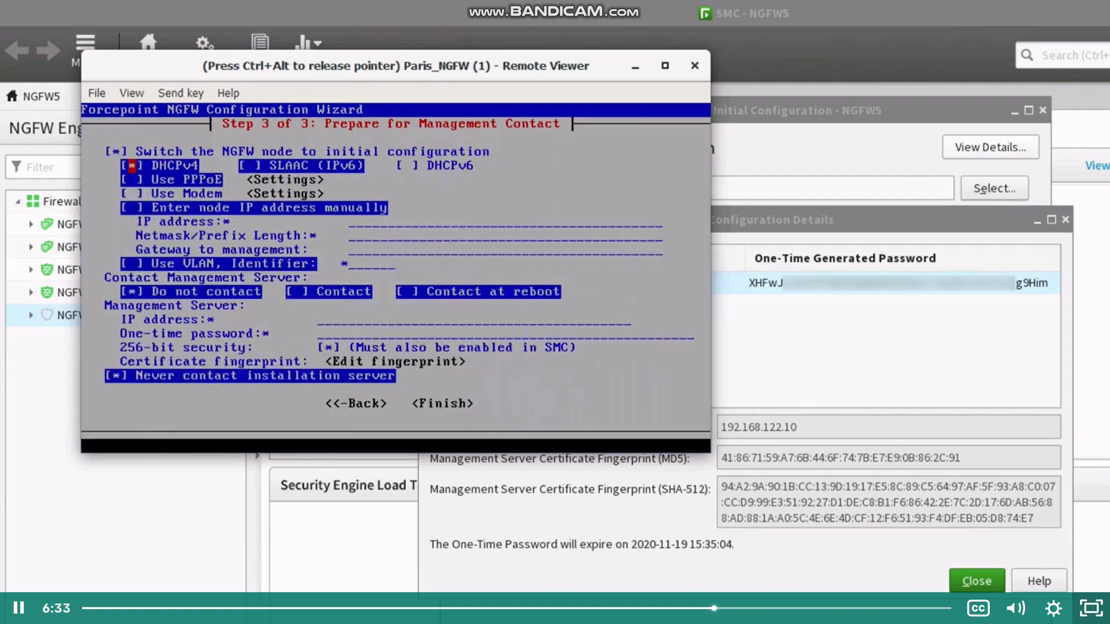
Step: Set the node address manually to 192.168.126.100/24 with gateway 192.168.126.1
key("Tab")
key("Tab")
key("Tab")
key("Tab")
key("Tab")
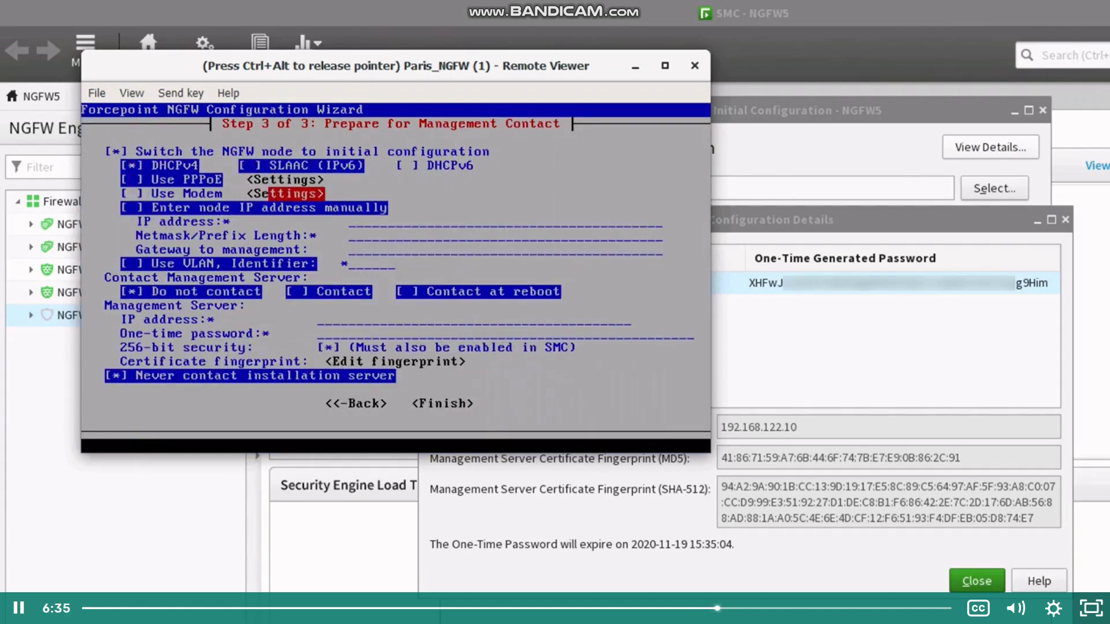
key("space")
type("192.168.126.100")
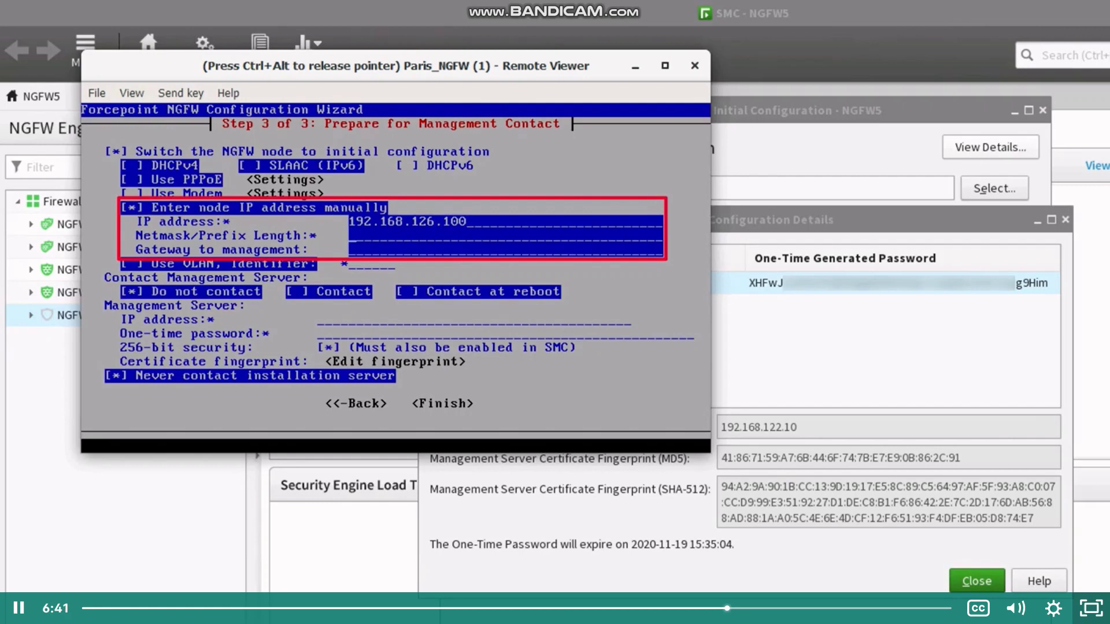
type("24")
type("192.168.126.1")
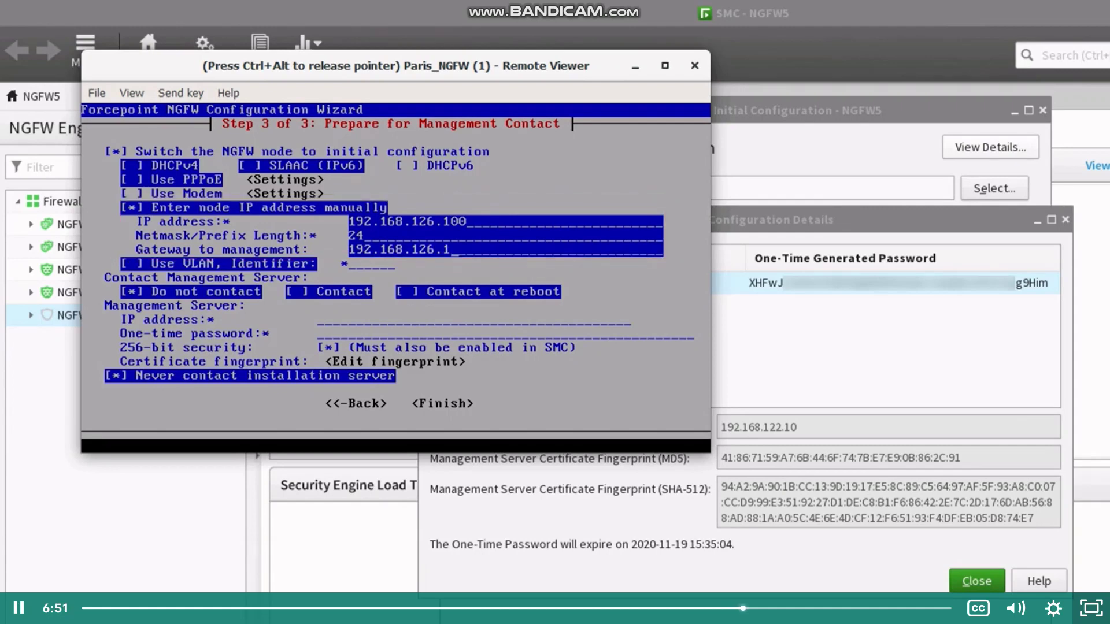
Step: Enable contacting management server 192.168.122.10 and enter the one-time password from SMC
key("Down")
key("Right")
key("space")
key("Right")
key("Down")
type("192.168.122.10")
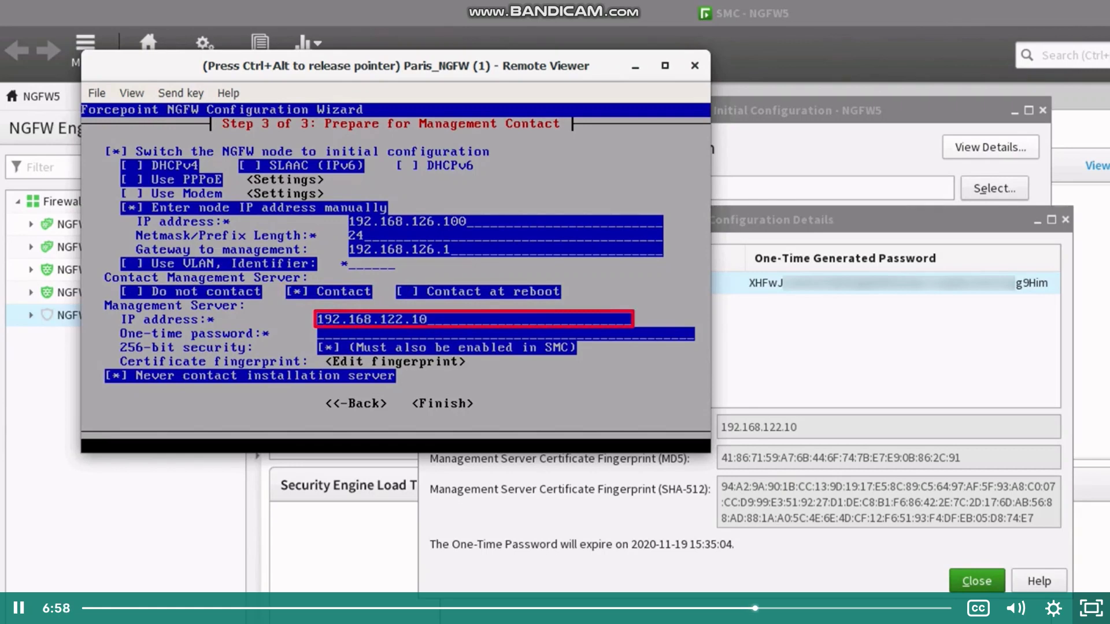
key("Down")
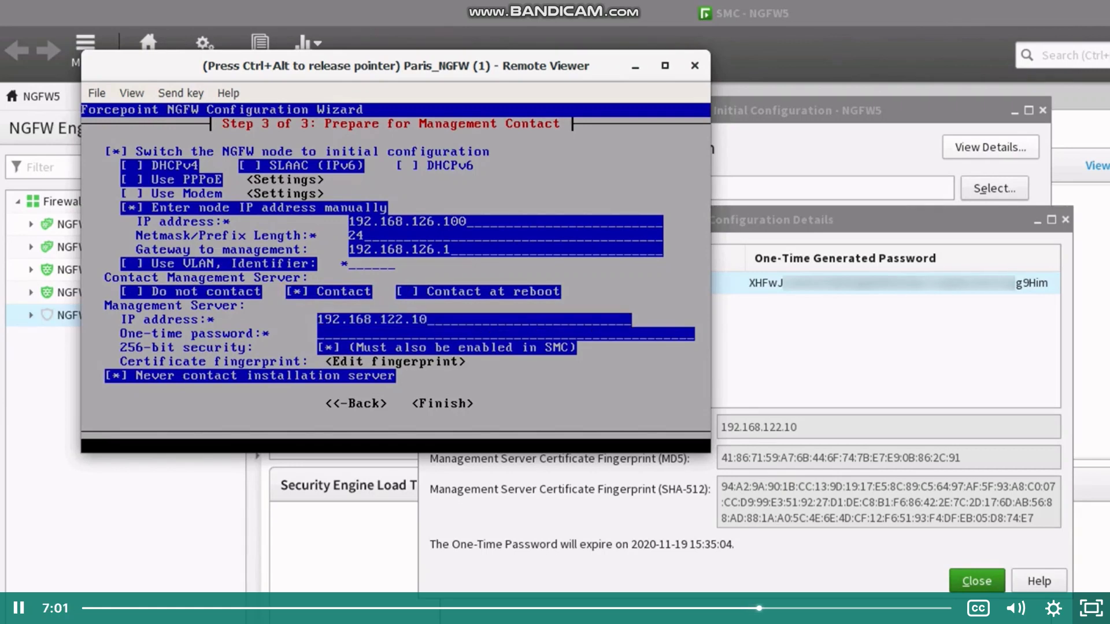
type("X")
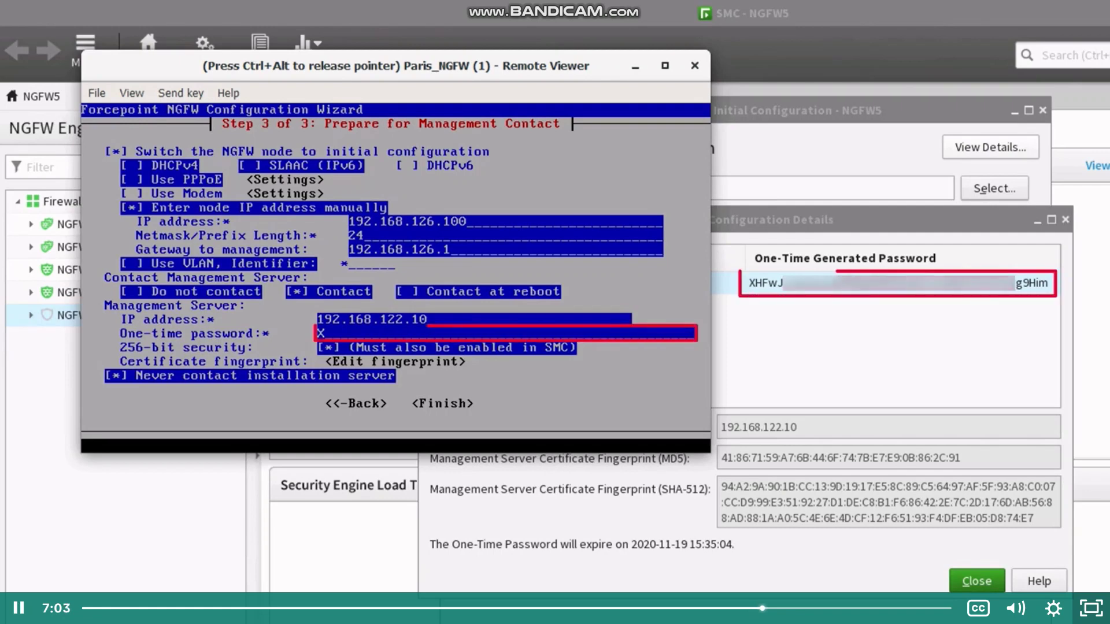
type("wJ...g9Him")
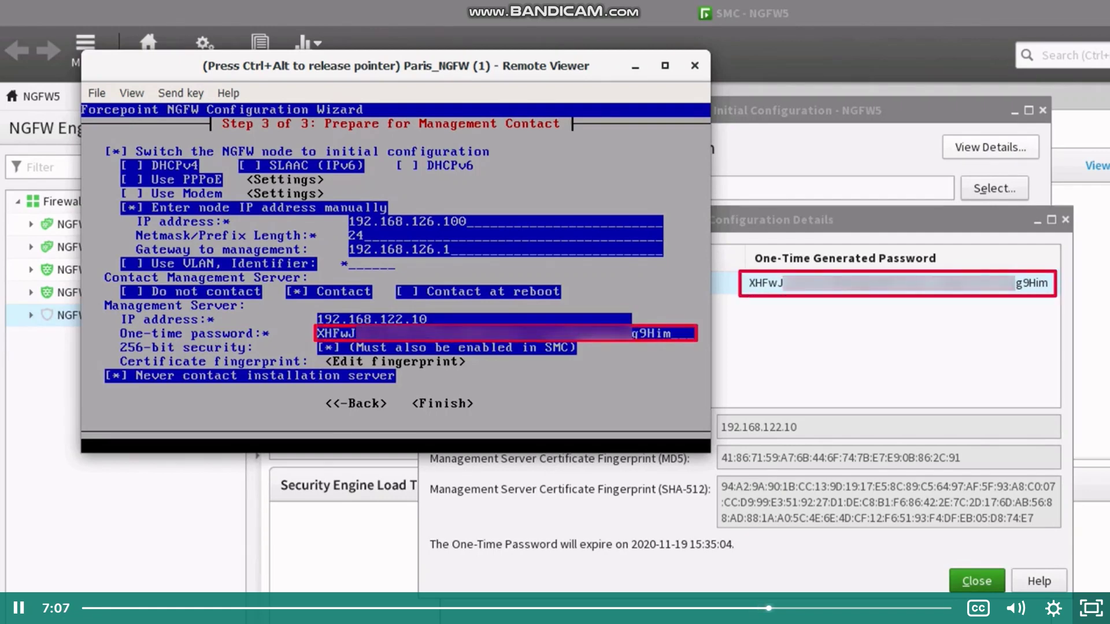
Step: Keep 256-bit security and finish the wizard to apply the configuration
key("Tab")
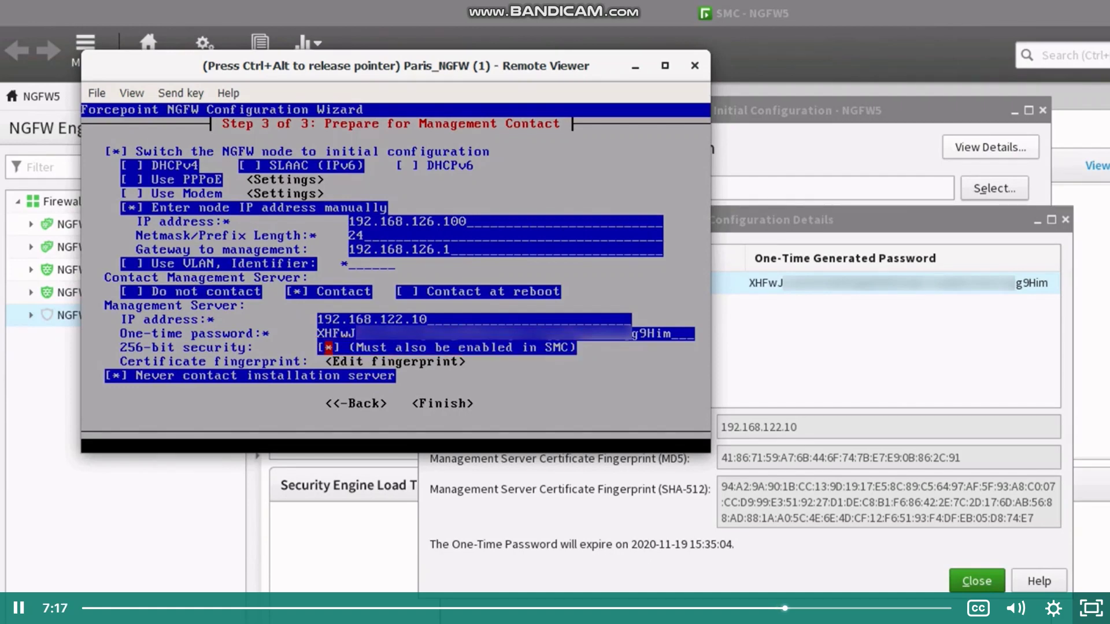
key("Tab")
key("Tab")
key("Tab")
key("Tab")
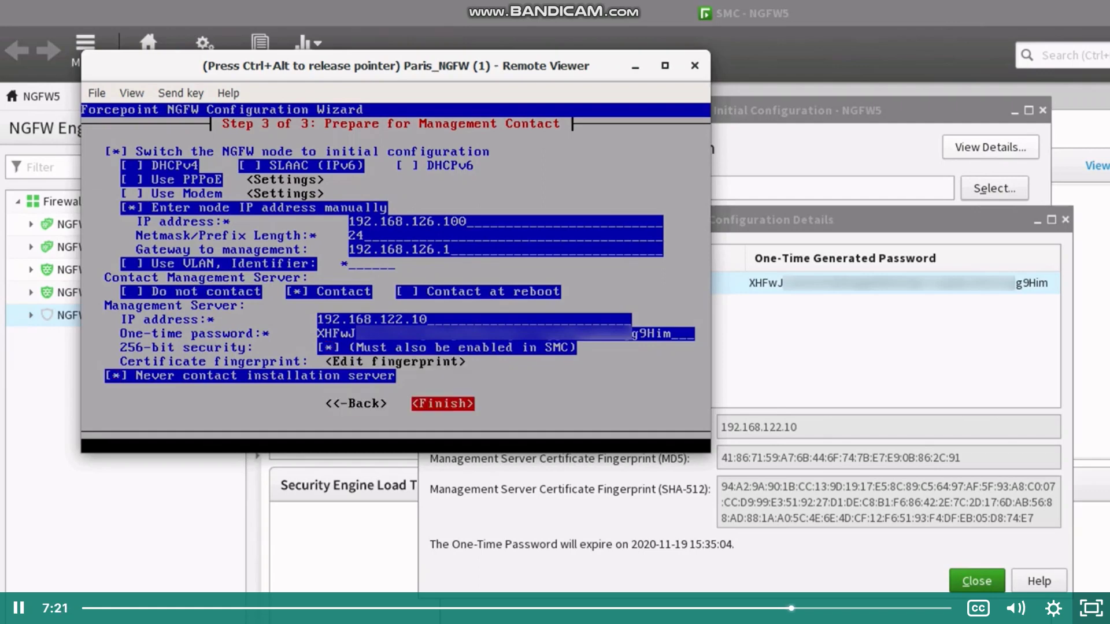
key("Return")
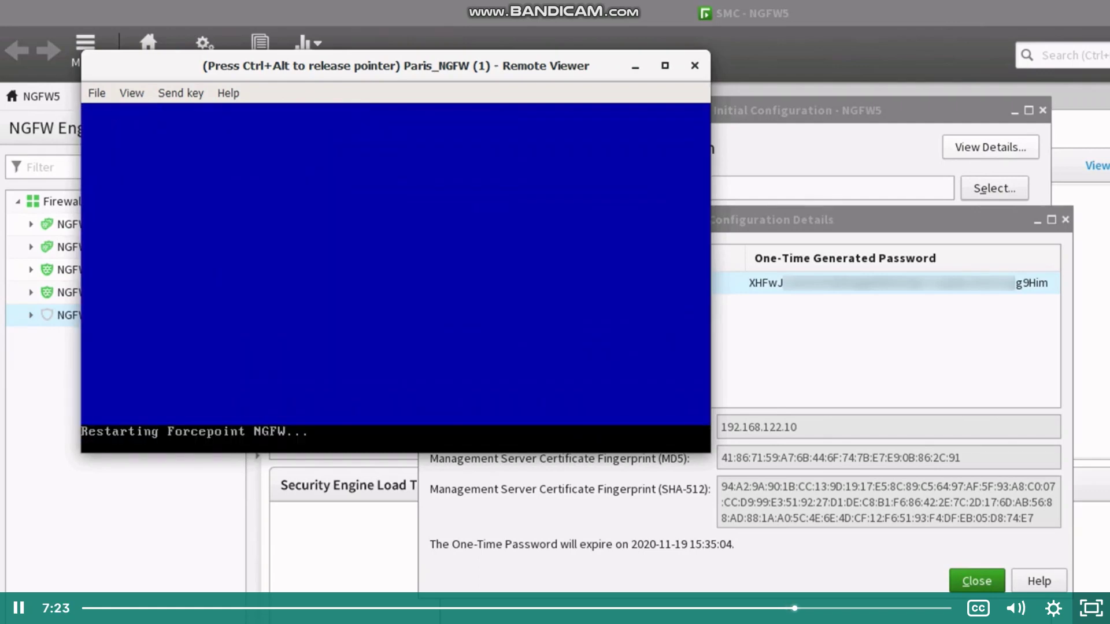
Step: Accept the management server certificate fingerprint as correct
key("Left")
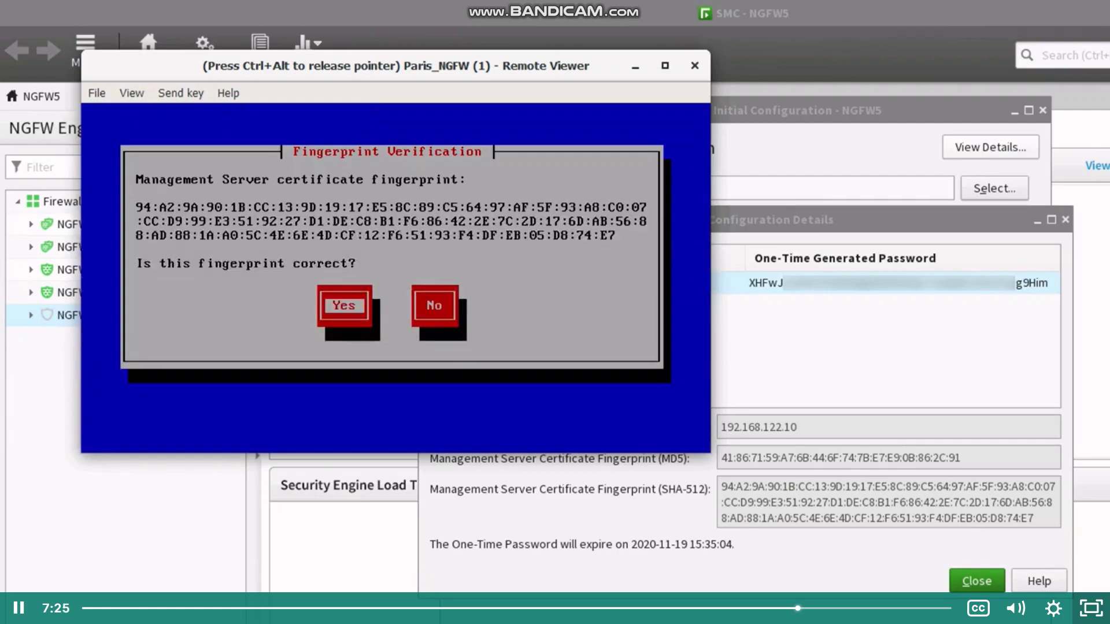
key("Return")
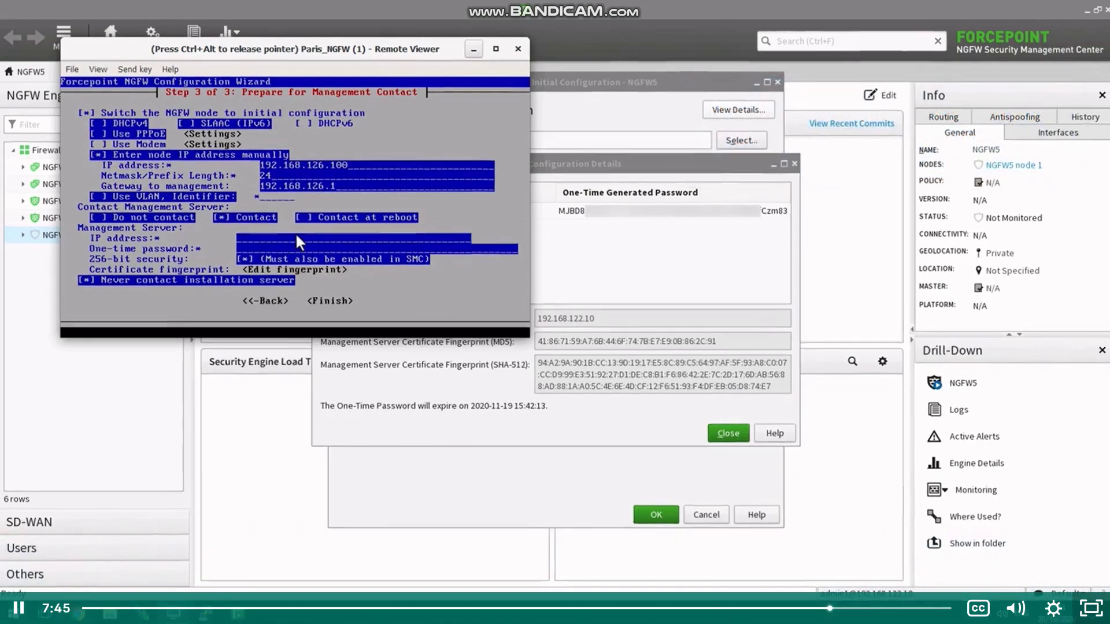
Step: Resubmit the wizard with management server 192.168.122.10 so the engine restarts, then minimize the console
type("192.168.122.10")
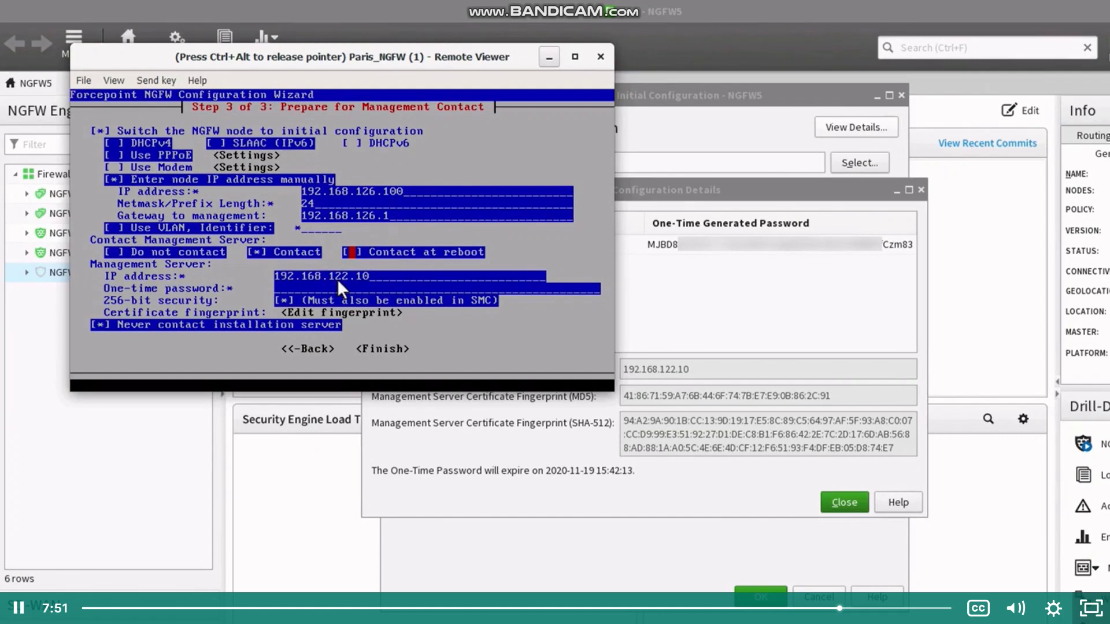
key("space")
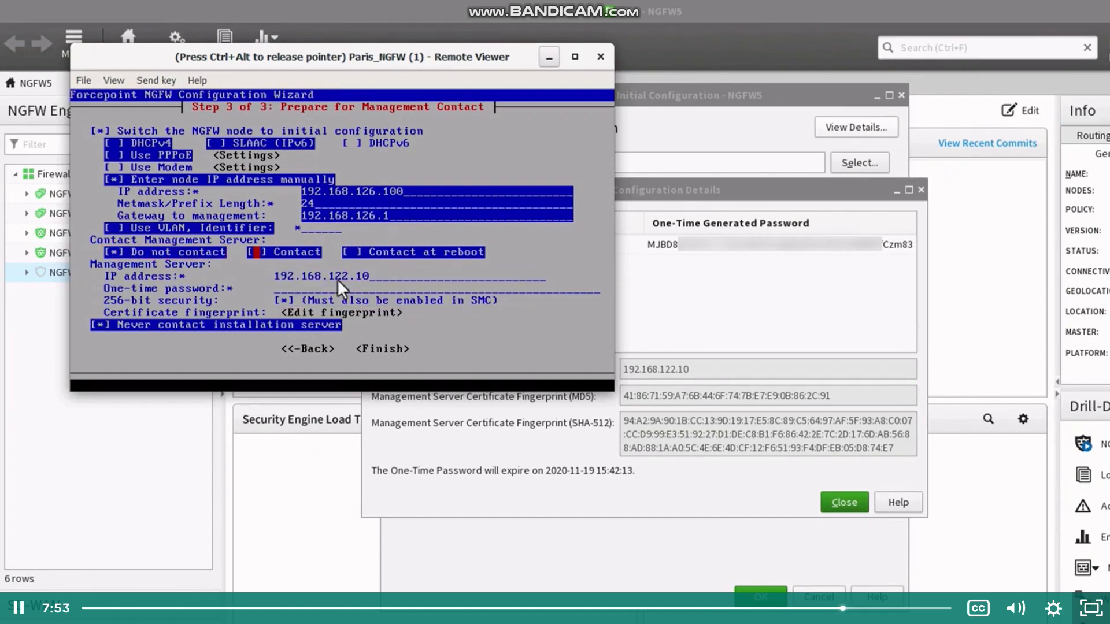
key("Tab")
key("Tab")
key("Return")
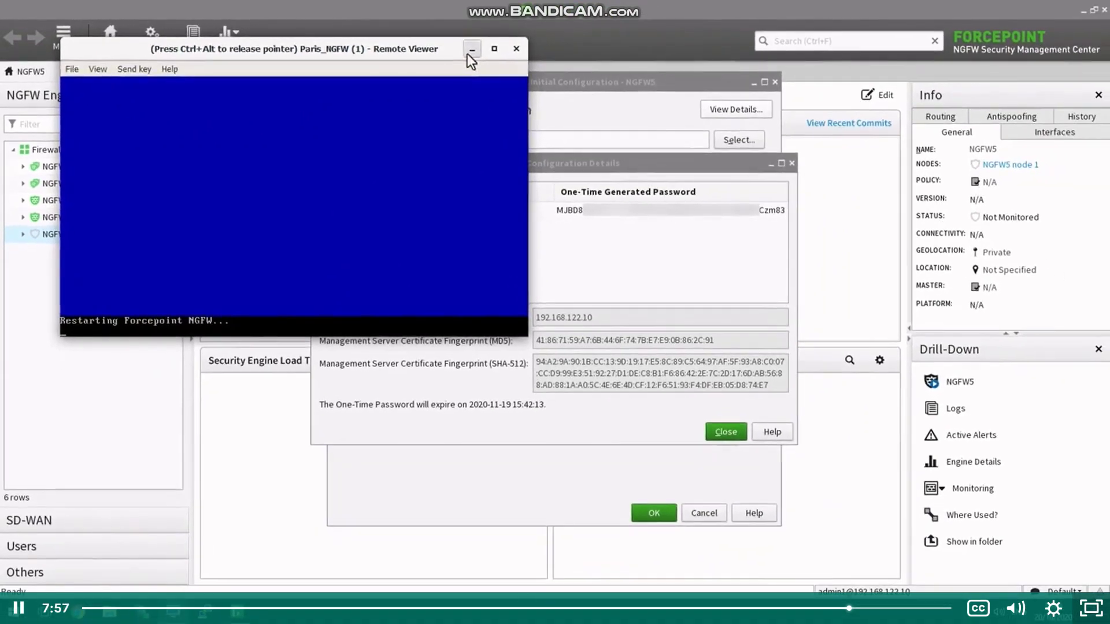
left_click(468, 54)
left_click(205, 611)
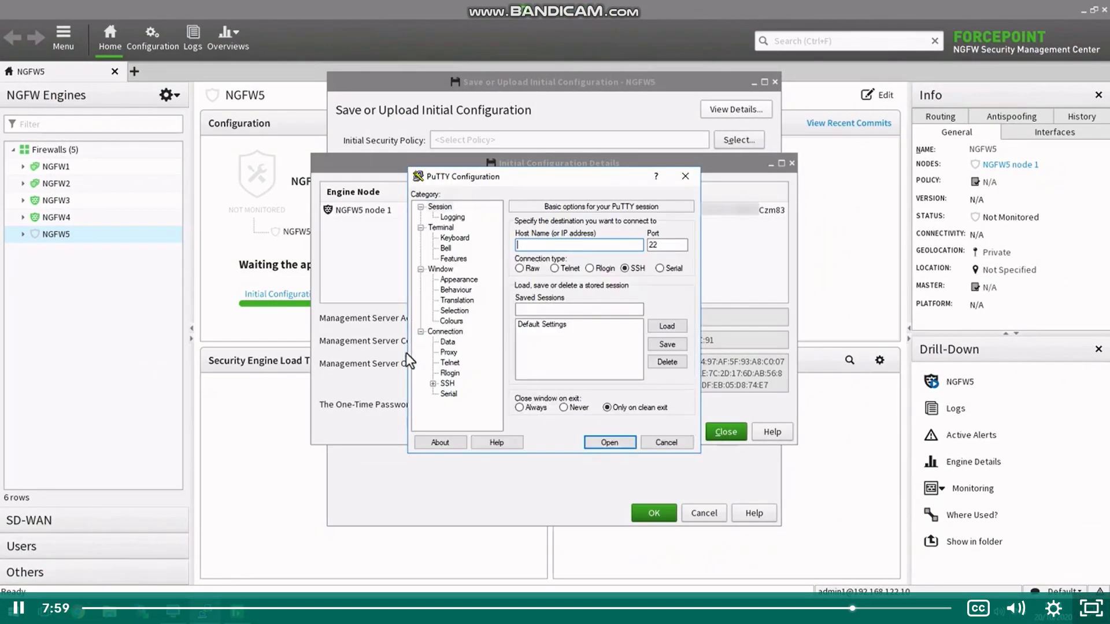
Step: Open an SSH session to 192.168.126.100 and accept the engine's host key
type("192.168.126.1")
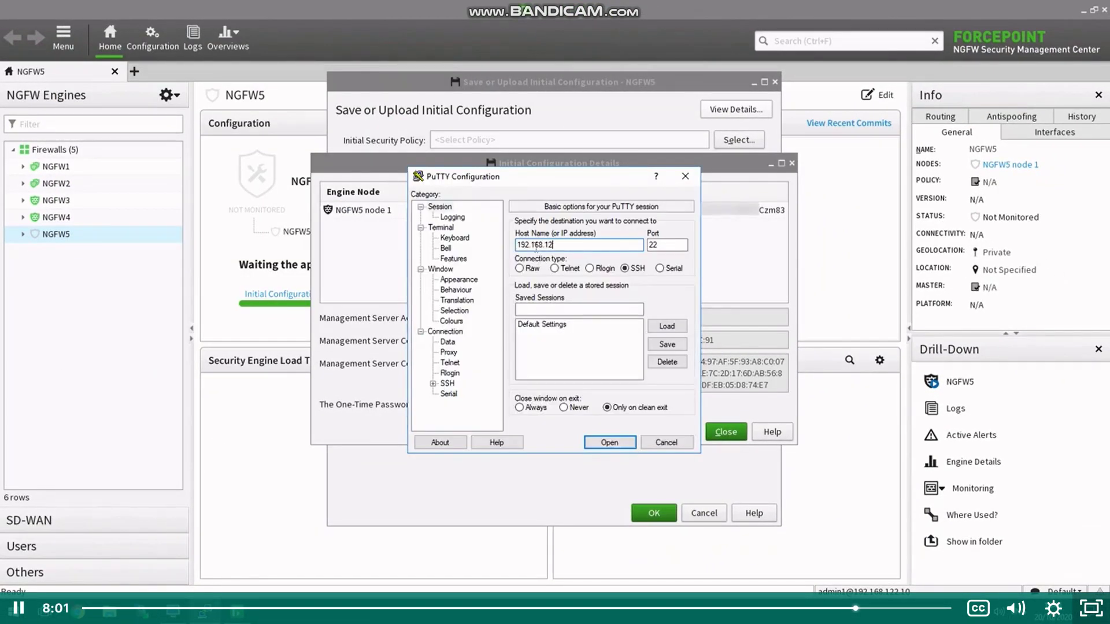
type("00")
left_click(607, 443)
left_click(505, 397)
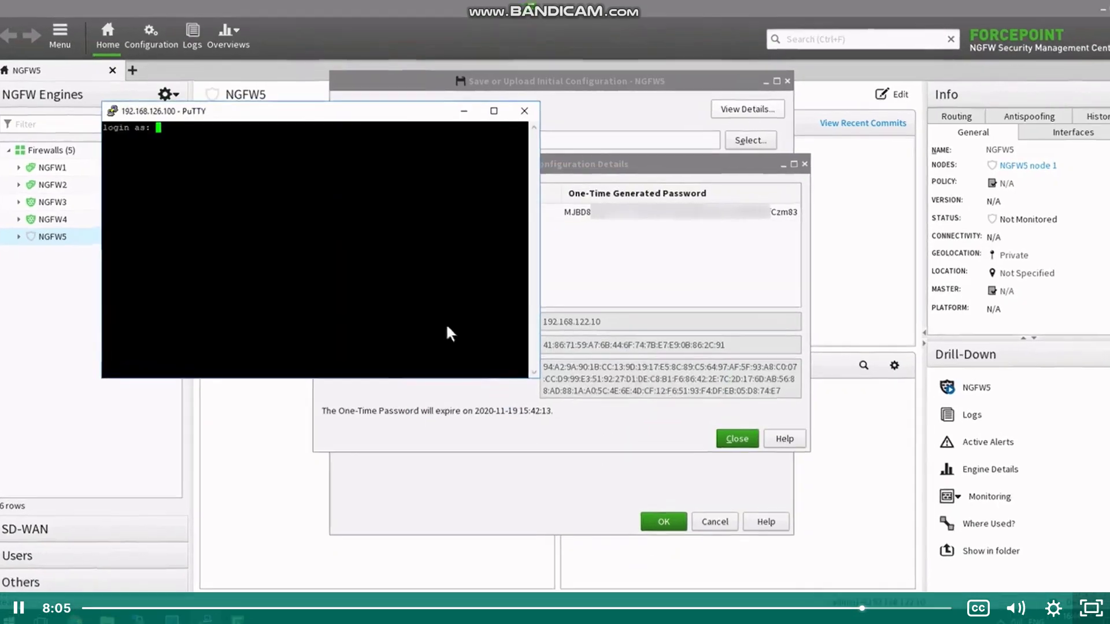
Step: Log in as root with the account password and enter sg-contact-mgmt at the prompt
type("root")
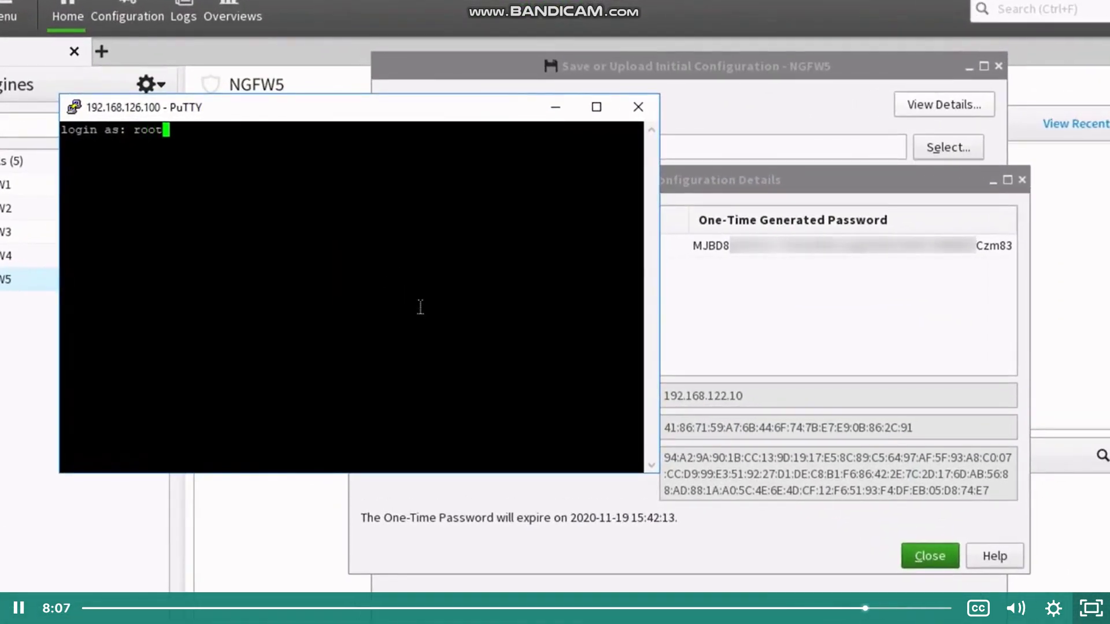
key("Return")
right_click(421, 306)
key("Return")
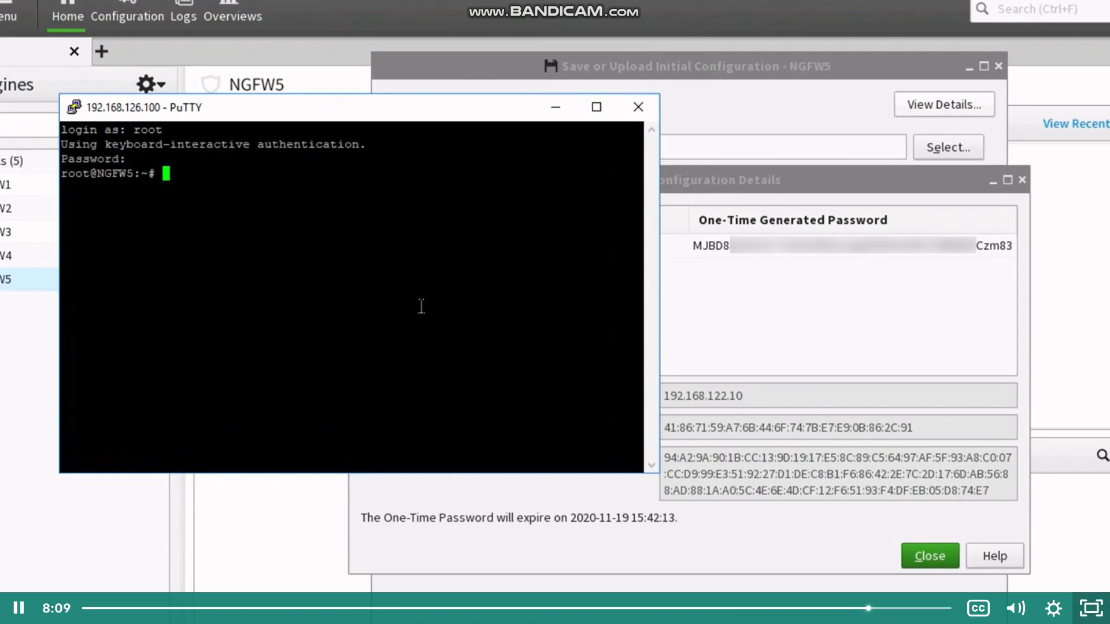
type("sg-contact-mgmt")
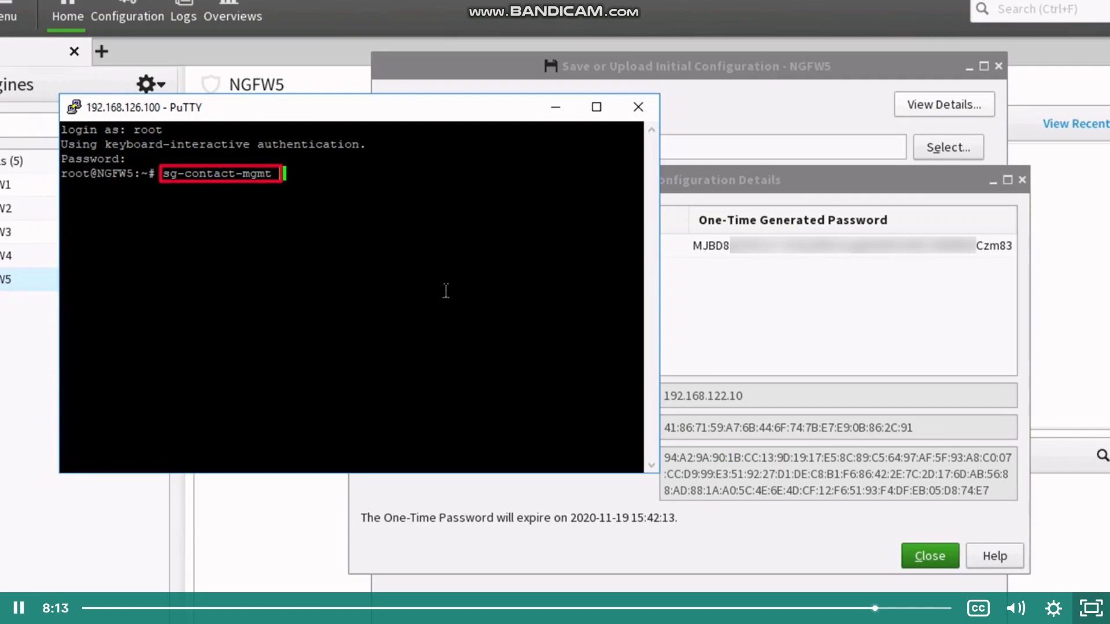
Step: Copy the engine's one-time password from the SMC initial configuration details
left_click(796, 241)
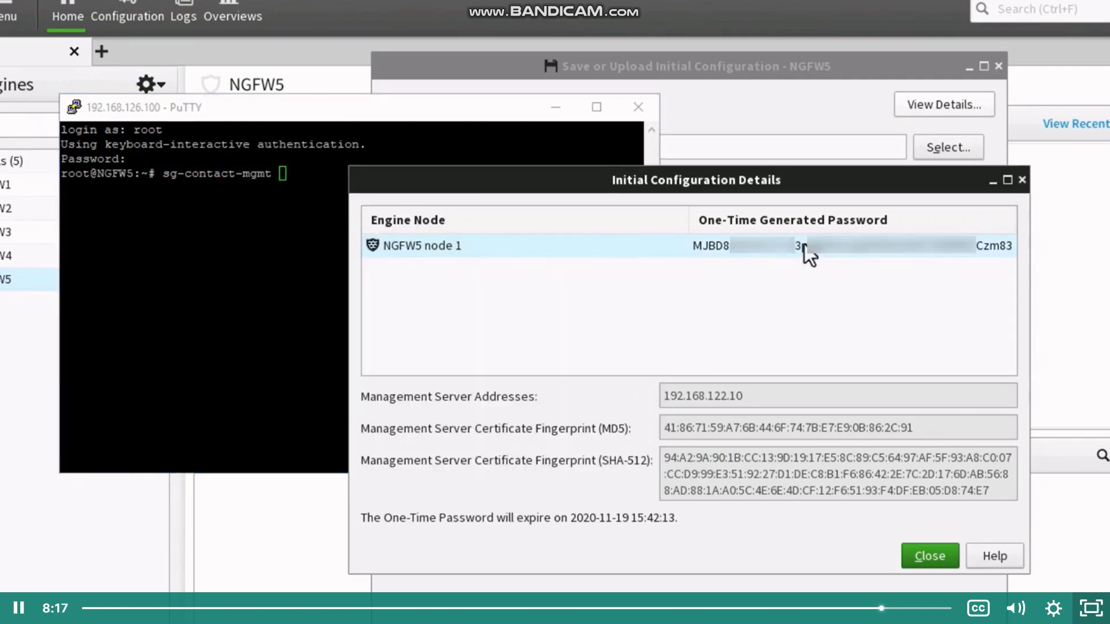
right_click(798, 243)
left_click(850, 254)
Step: Paste the one-time password after sg-contact-mgmt, run it, and select Yes at the fingerprint check
left_click(298, 246)
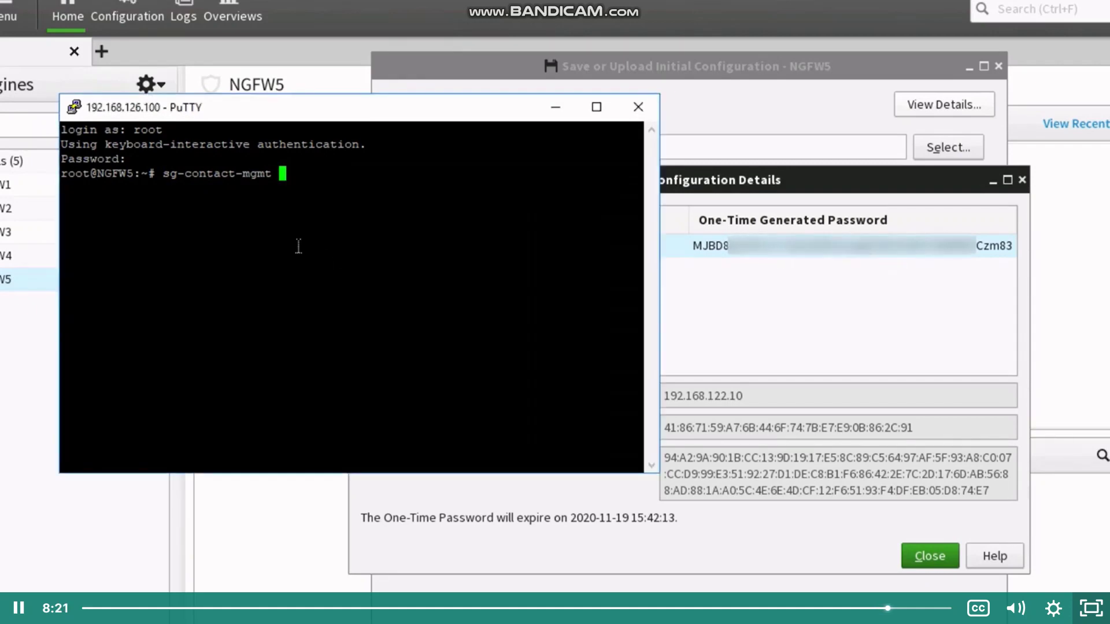
right_click(298, 246)
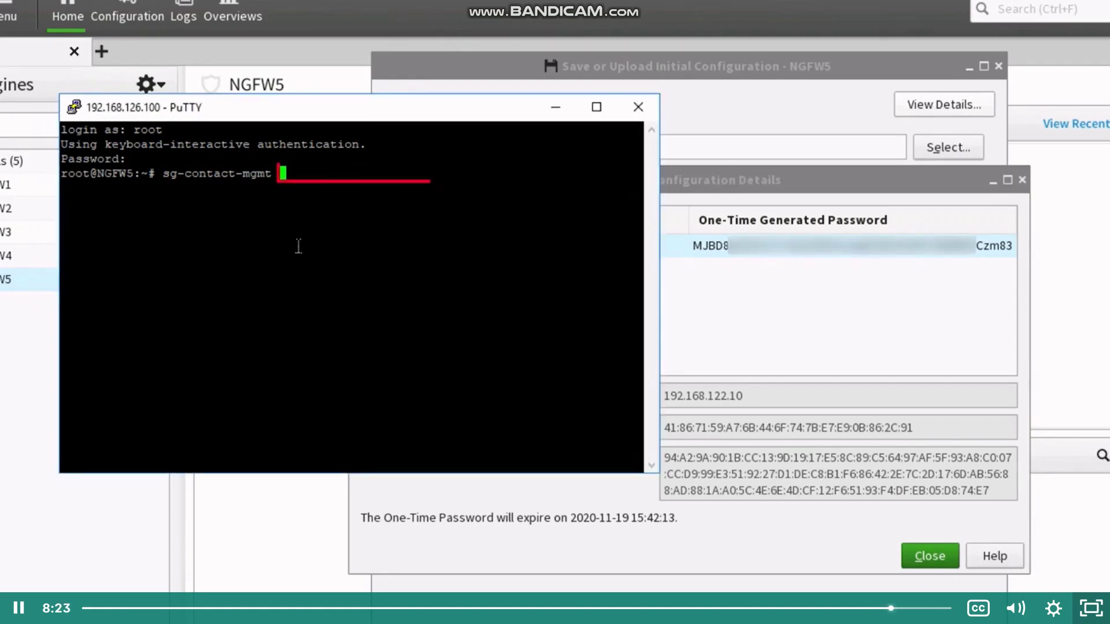
key("Return")
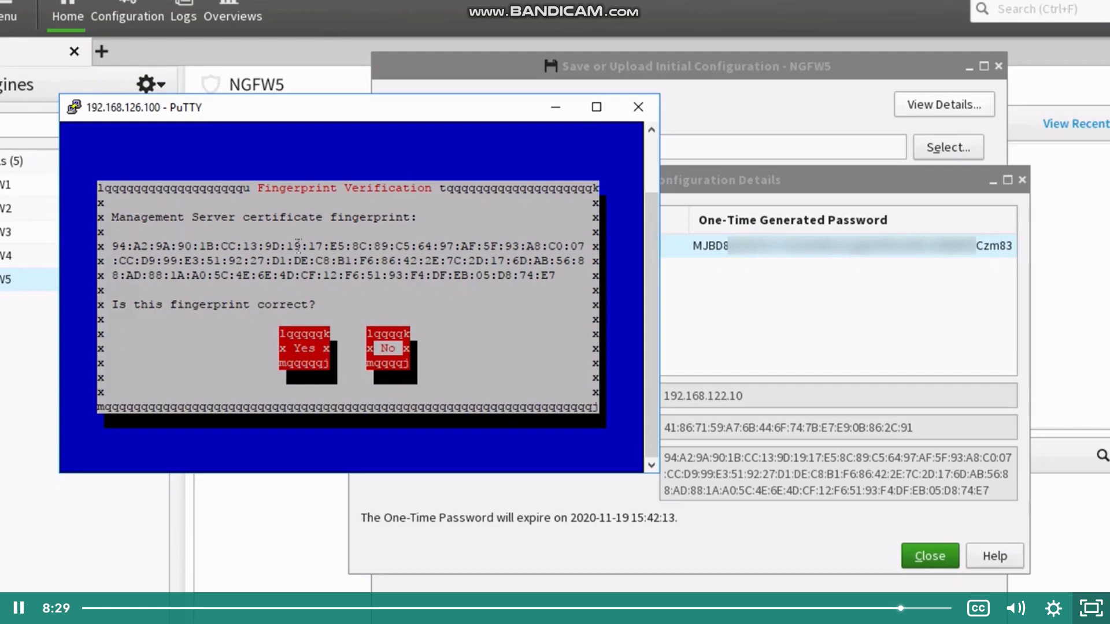
key("Left")
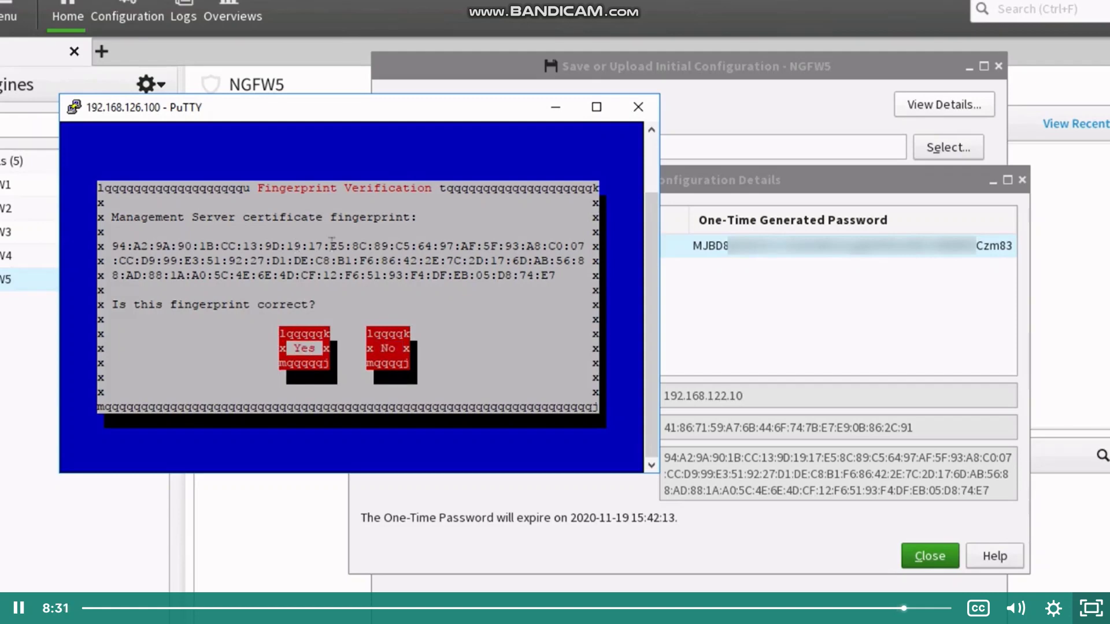